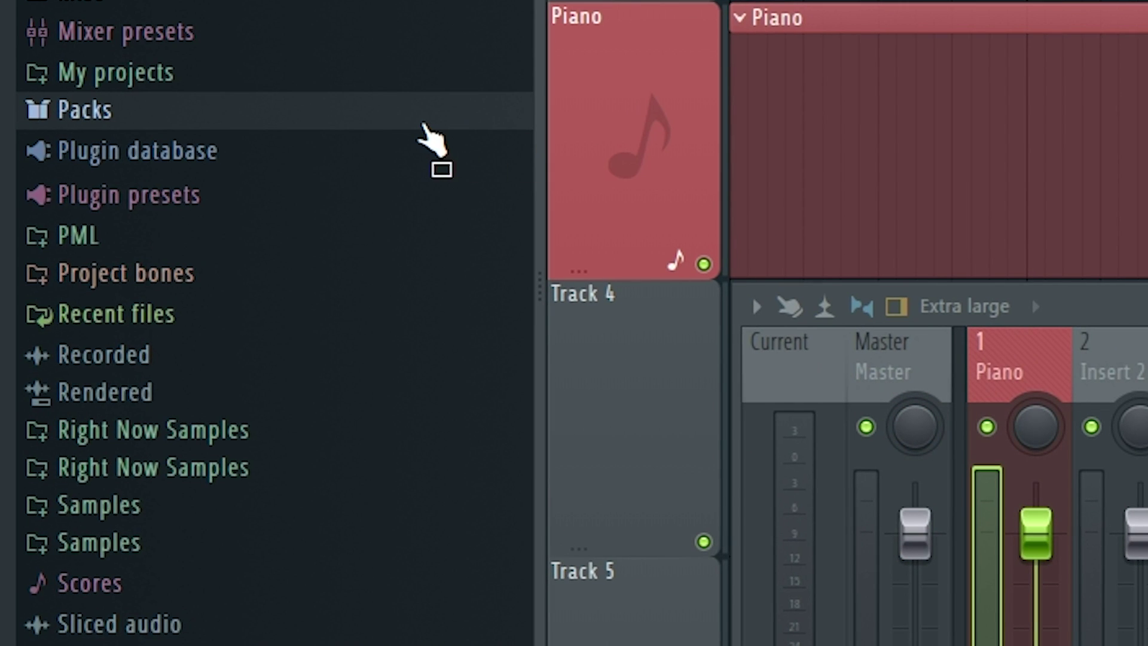
- Add a Close Grand channel from Packs > Instruments > Keyboard, paste the chord melody, and play it
{"action": "left_click", "coordinate": [422, 120]}
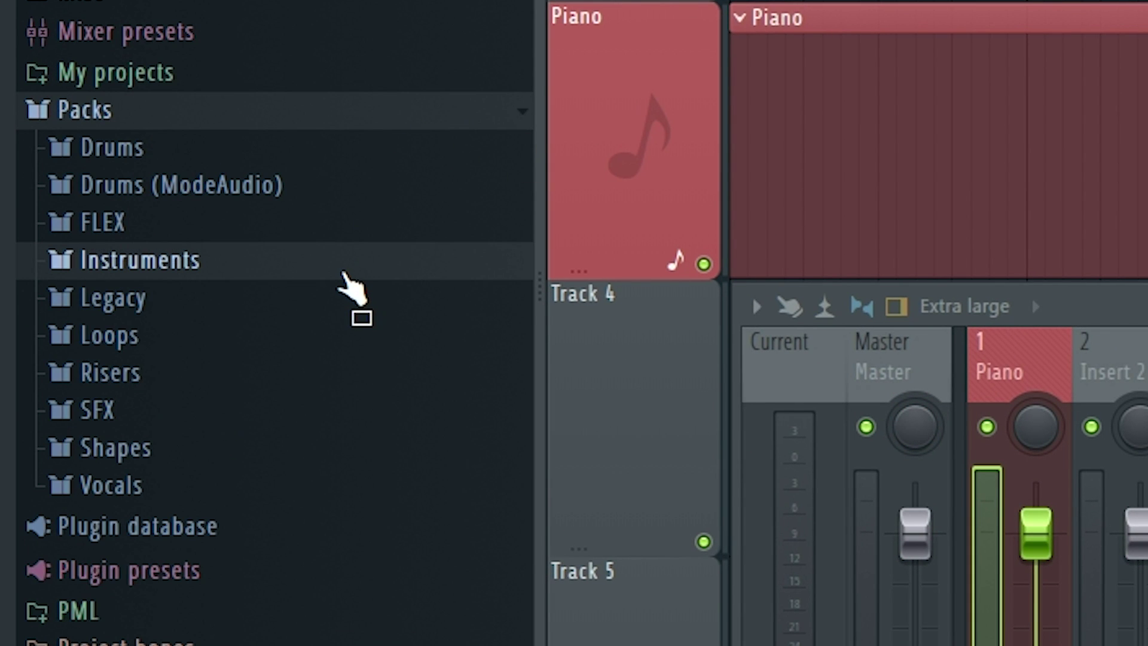
{"action": "left_click", "coordinate": [345, 274]}
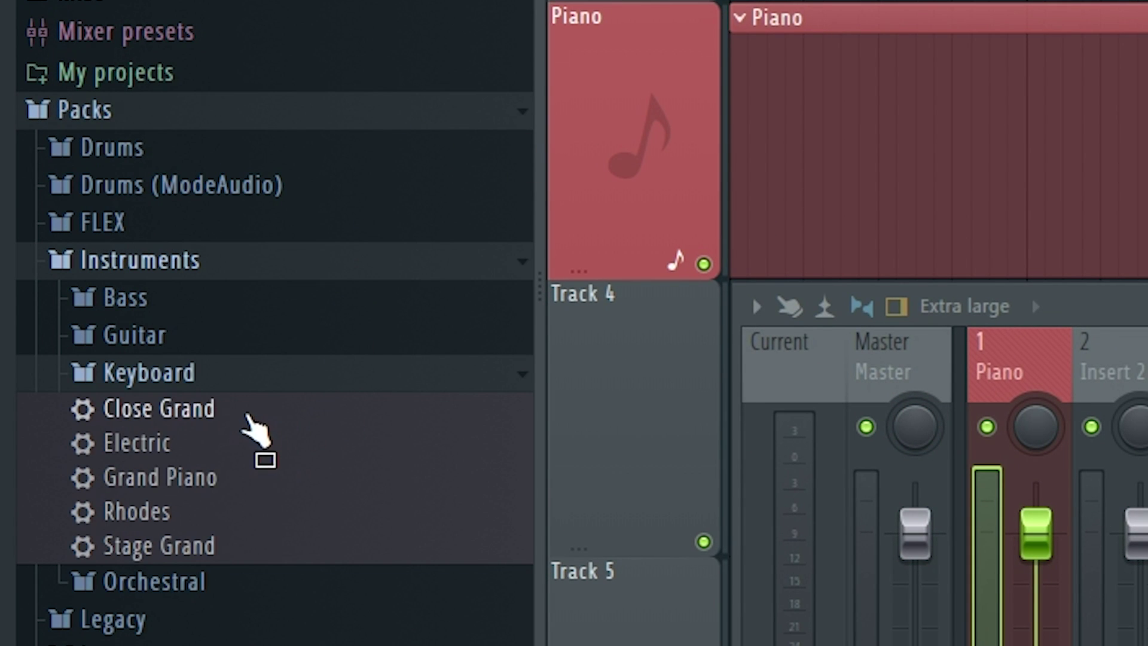
{"action": "left_click_drag", "start_coordinate": [257, 431], "coordinate": [665, 146]}
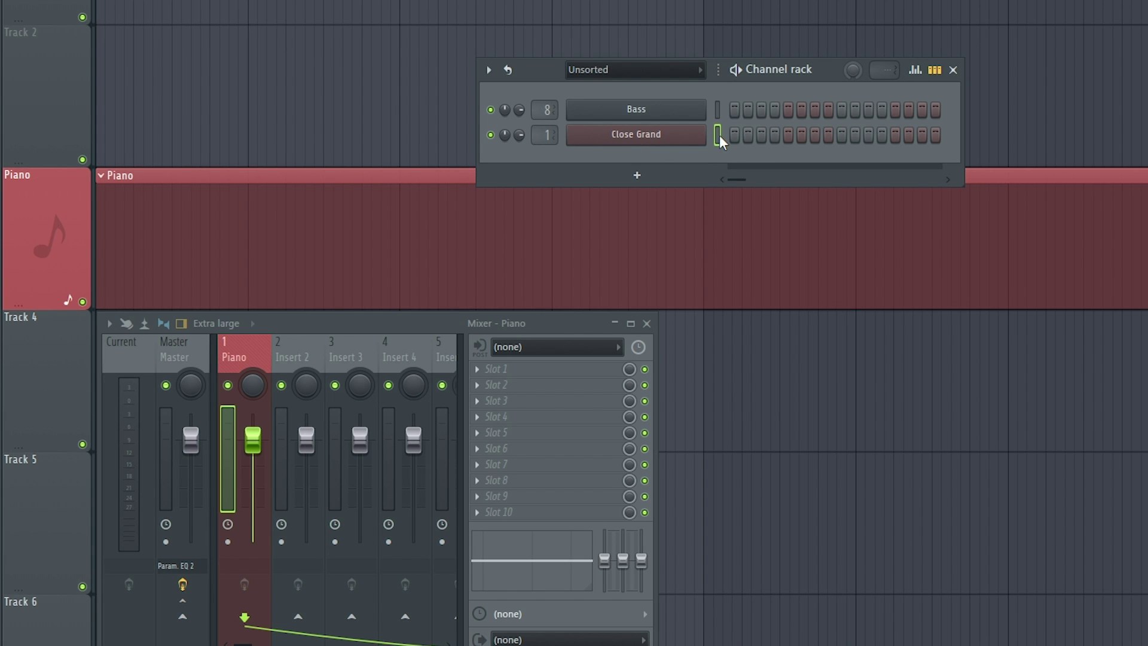
{"action": "key", "text": "ctrl+v"}
{"action": "key", "text": "space"}
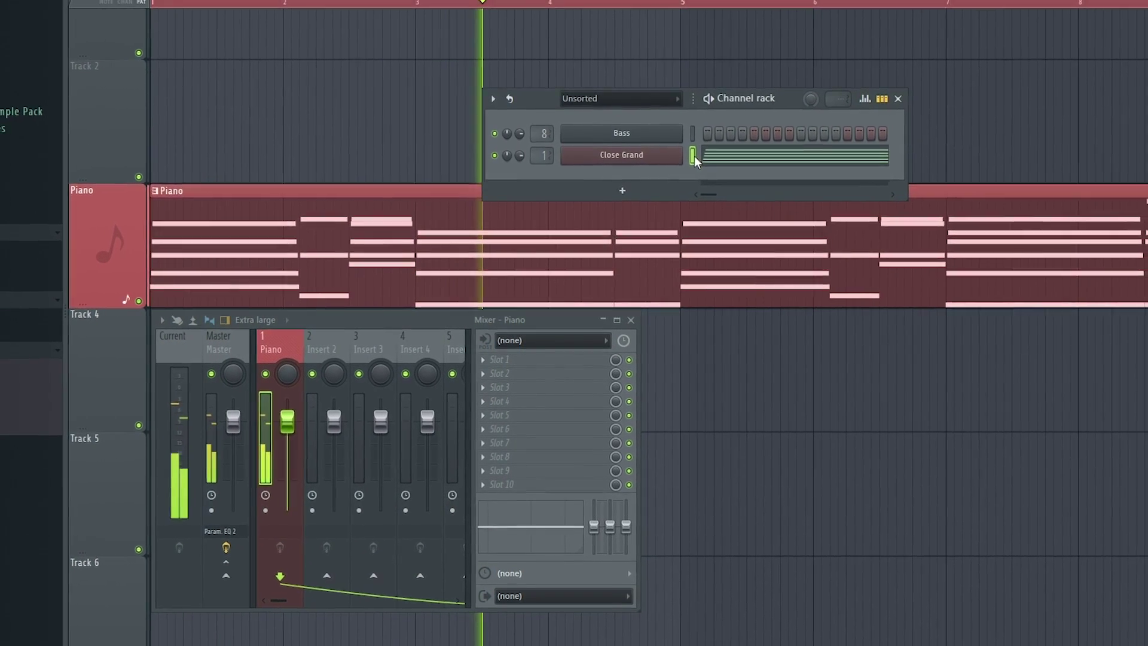
- Load Fruity parametric EQ 2 on the Piano insert with the Radio preset, low cut lowered to about 205 Hz
{"action": "key", "text": "space"}
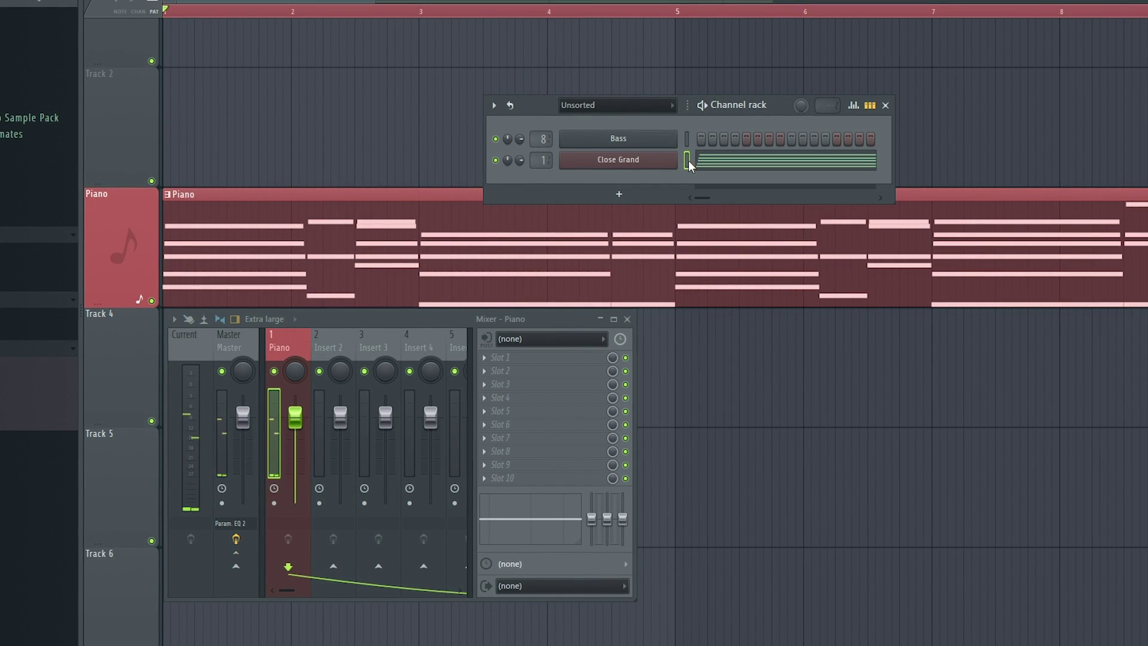
{"action": "left_click", "coordinate": [497, 354]}
{"action": "left_click", "coordinate": [826, 52]}
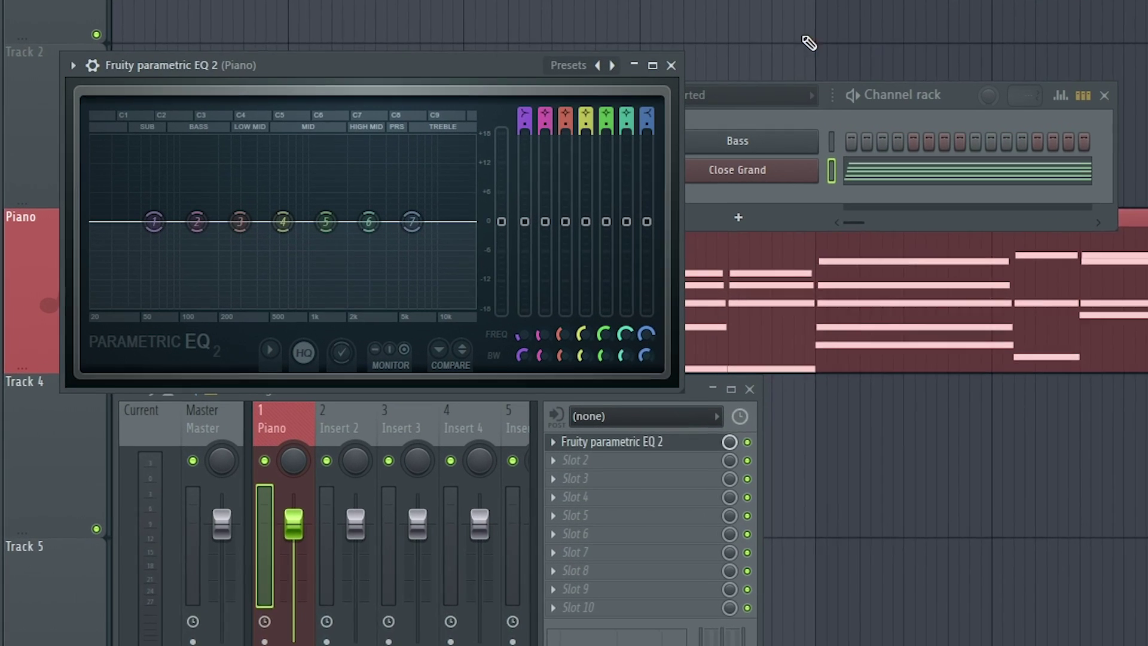
{"action": "left_click", "coordinate": [579, 65]}
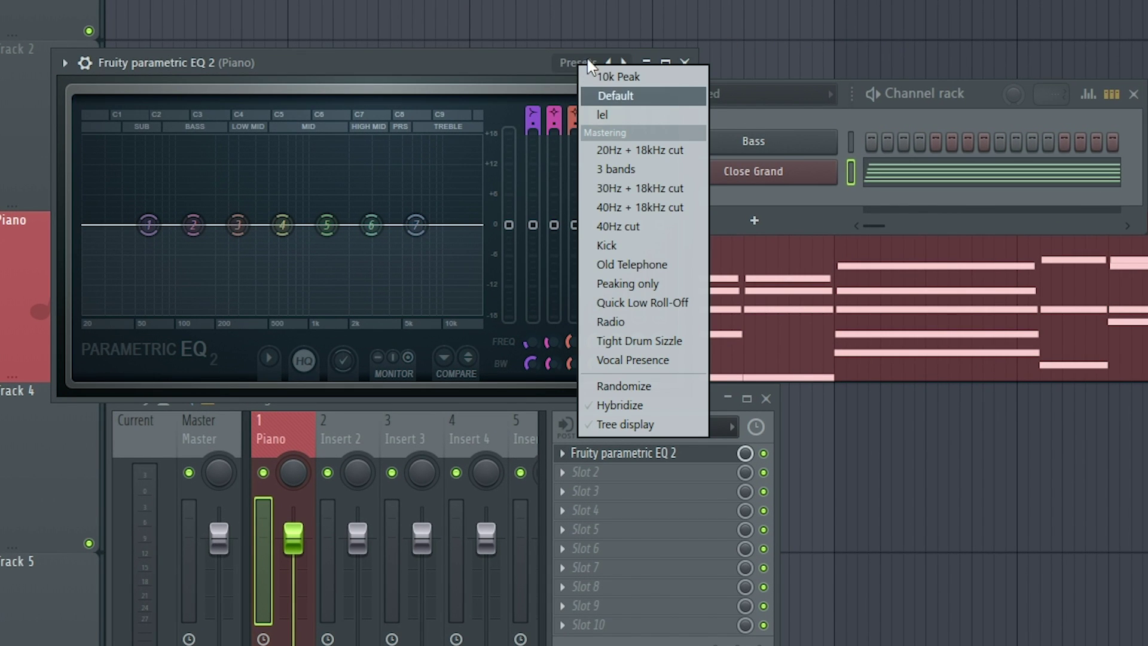
{"action": "left_click", "coordinate": [680, 325]}
{"action": "key", "text": "space"}
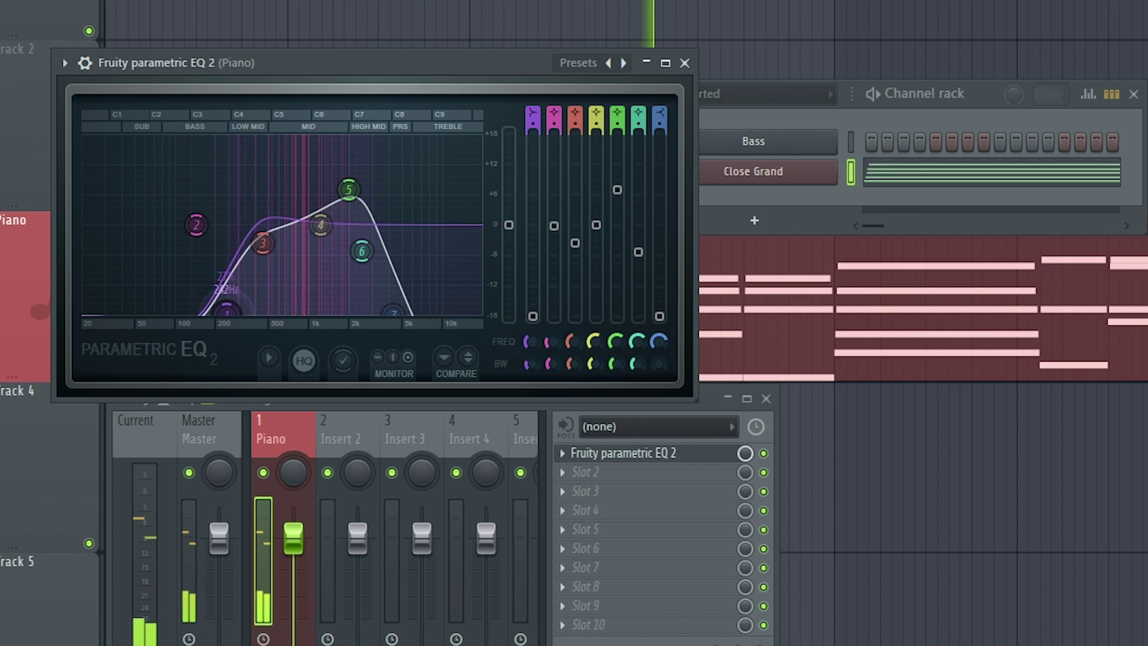
{"action": "left_click_drag", "start_coordinate": [224, 311], "coordinate": [217, 311]}
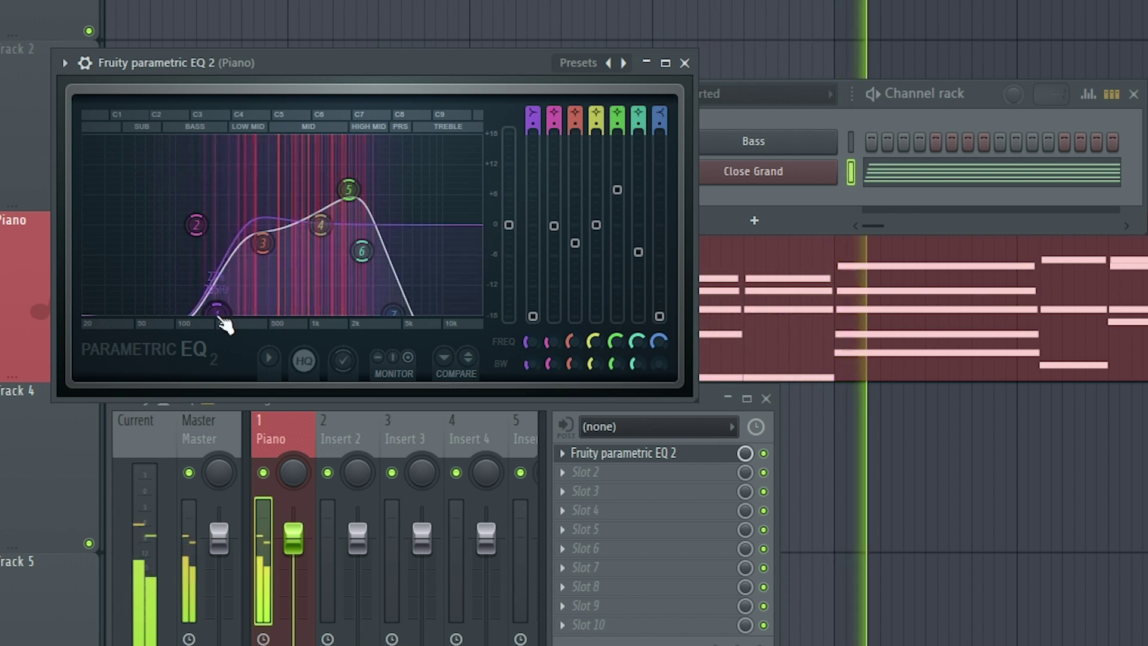
- Load Maximus with the Lo fi preset into the Piano insert's second slot, then move the Mixer aside
{"action": "key", "text": "space"}
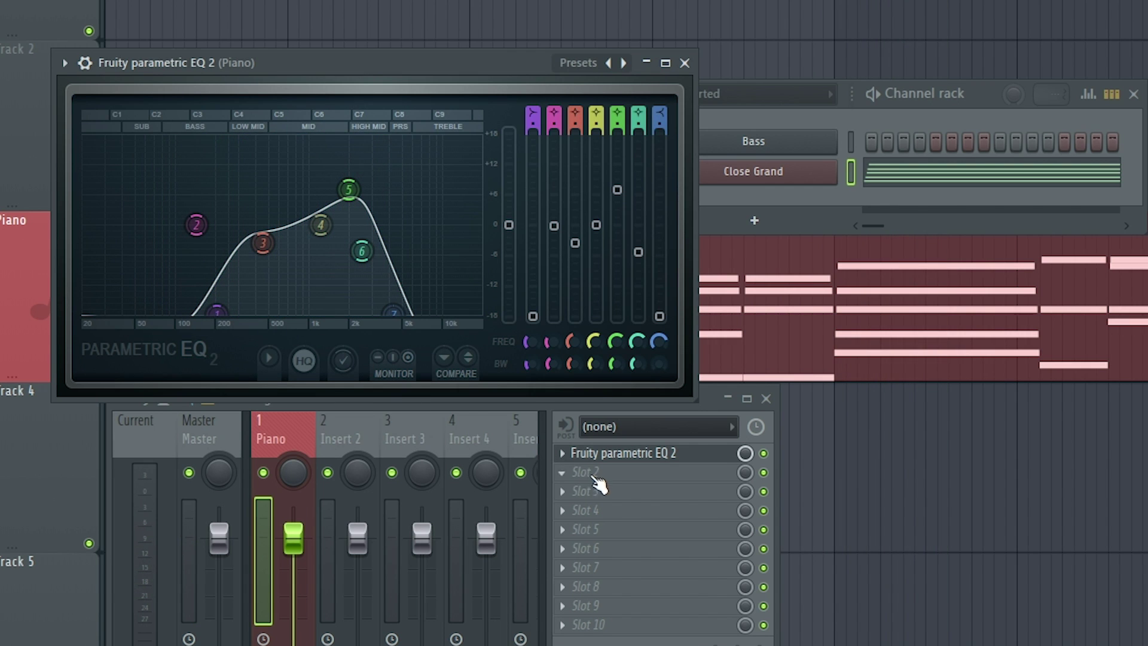
{"action": "left_click", "coordinate": [598, 485]}
{"action": "left_click", "coordinate": [834, 555]}
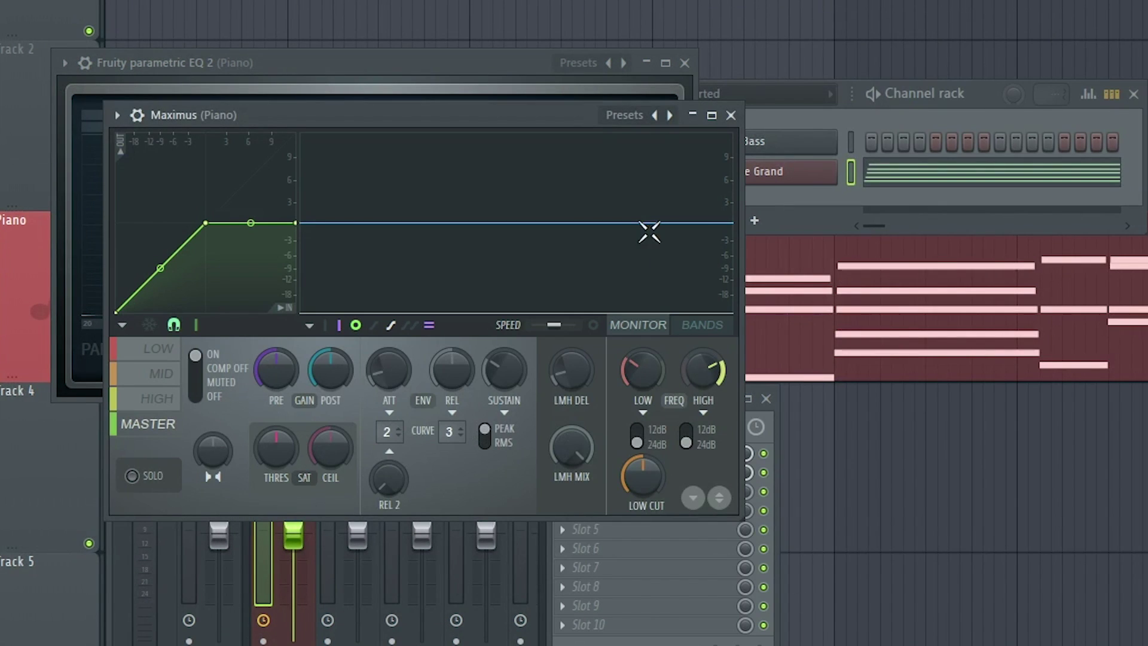
{"action": "left_click", "coordinate": [635, 122]}
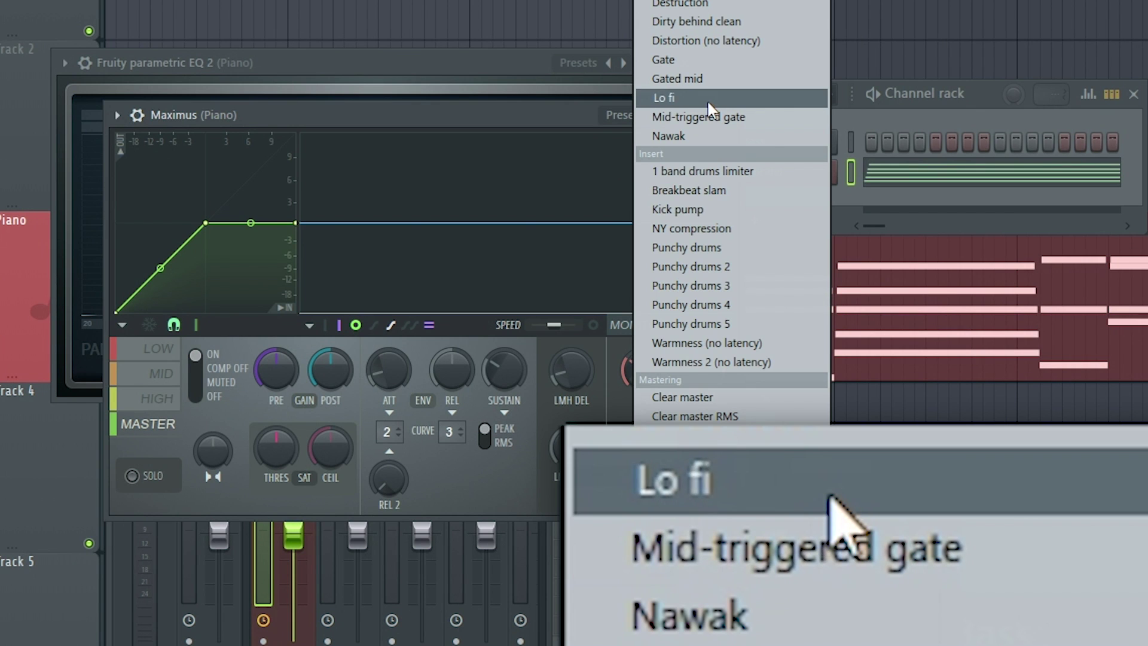
{"action": "left_click", "coordinate": [708, 99]}
{"action": "key", "text": "space"}
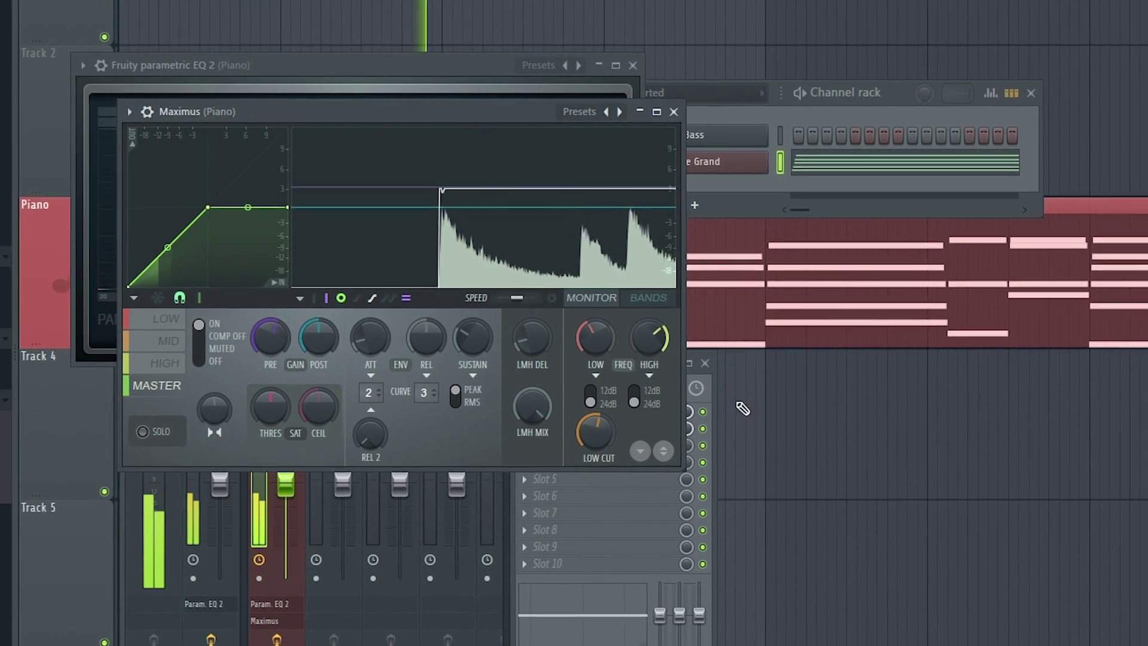
{"action": "left_click", "coordinate": [753, 453]}
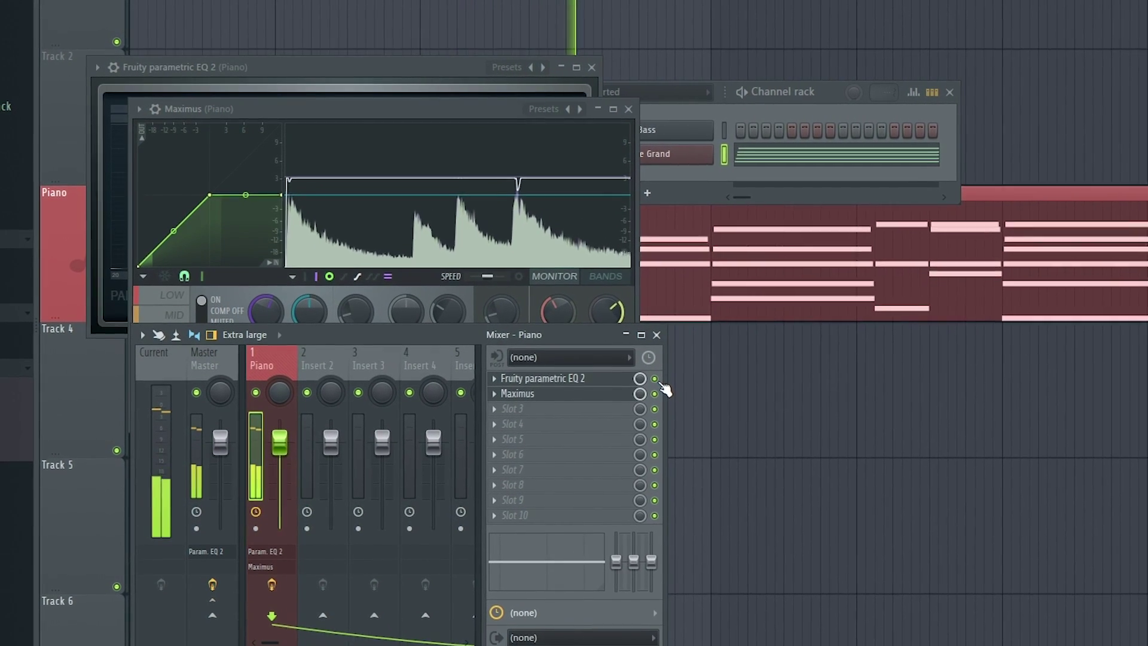
{"action": "left_click_drag", "start_coordinate": [562, 344], "coordinate": [916, 356]}
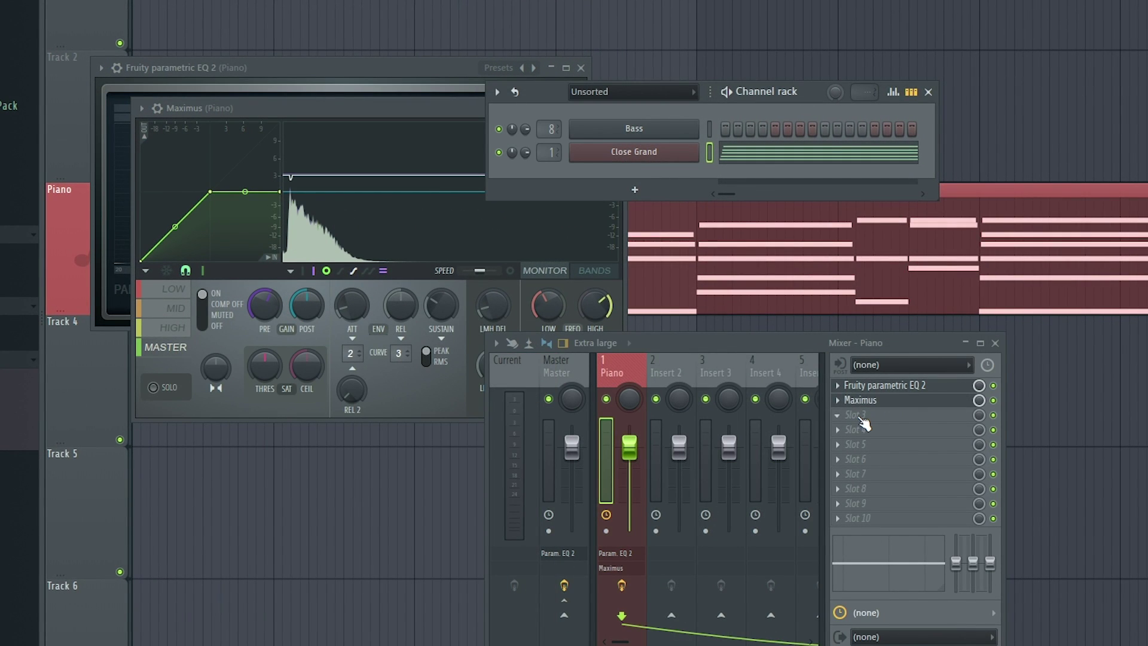
- Load Fruity Limiter into slot 3 in COMP mode, with threshold lowered and ratio raised
{"action": "left_click", "coordinate": [862, 420]}
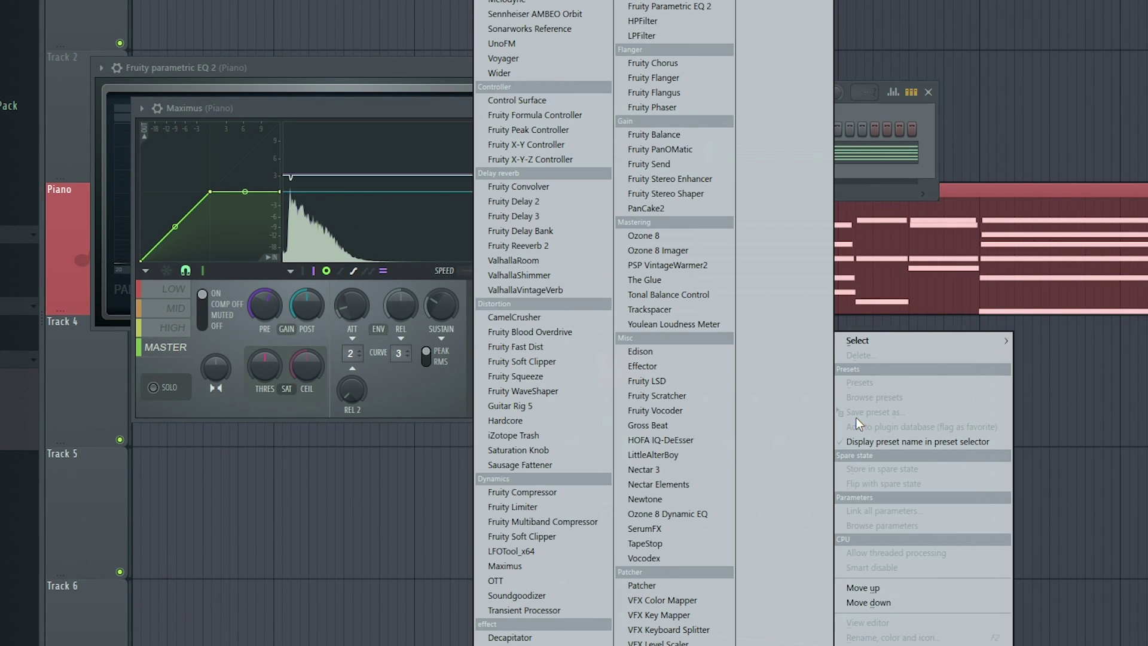
{"action": "left_click", "coordinate": [556, 508]}
{"action": "left_click", "coordinate": [293, 361]}
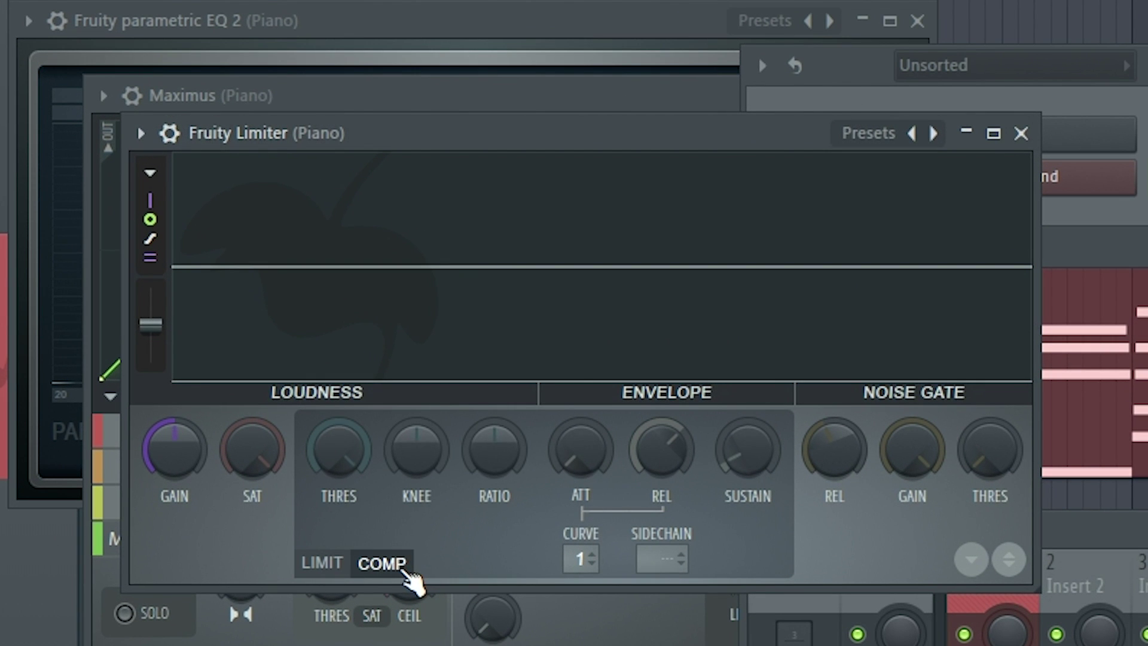
{"action": "left_click_drag", "start_coordinate": [333, 422], "coordinate": [351, 441]}
{"action": "left_click_drag", "start_coordinate": [496, 450], "coordinate": [496, 418]}
{"action": "left_click_drag", "start_coordinate": [328, 461], "coordinate": [329, 436]}
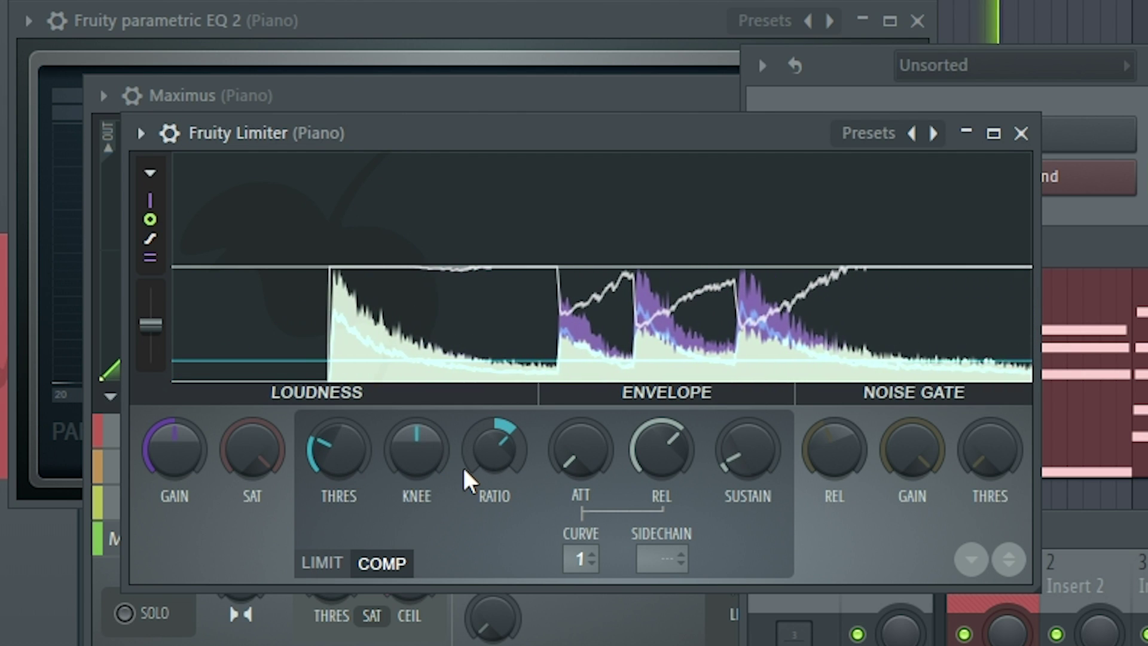
{"action": "left_click", "coordinate": [1146, 538]}
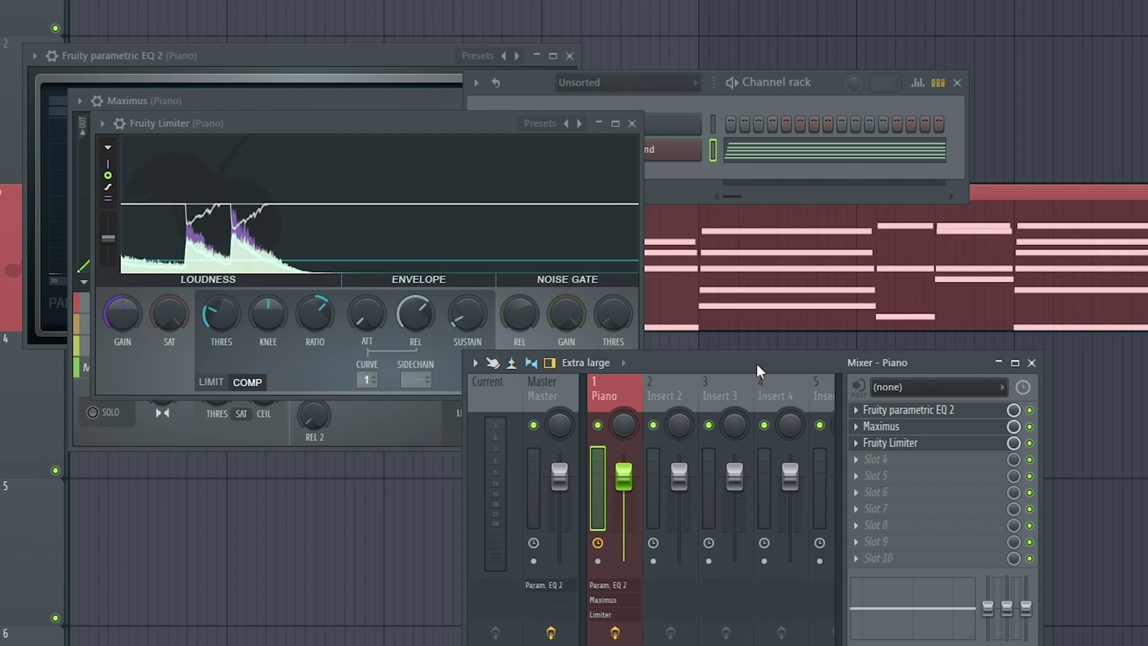
- Load Patcher with the Humanizer preset into slot 4 and turn Volume Speed down to zero
{"action": "left_click", "coordinate": [879, 459]}
{"action": "left_click", "coordinate": [658, 634]}
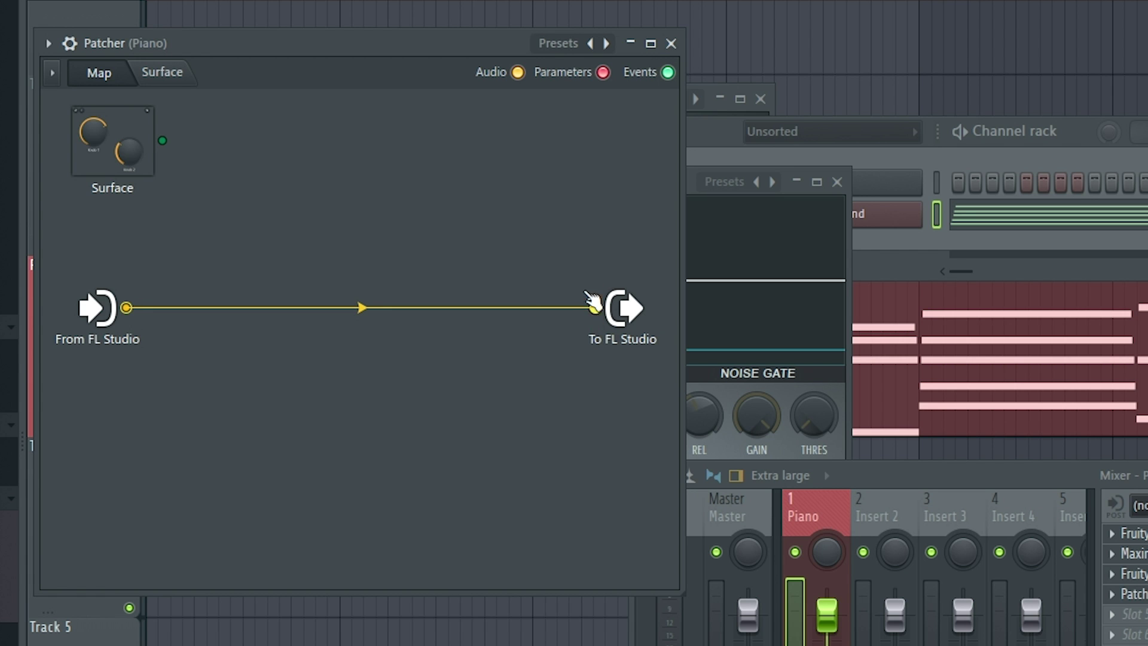
{"action": "left_click", "coordinate": [554, 43]}
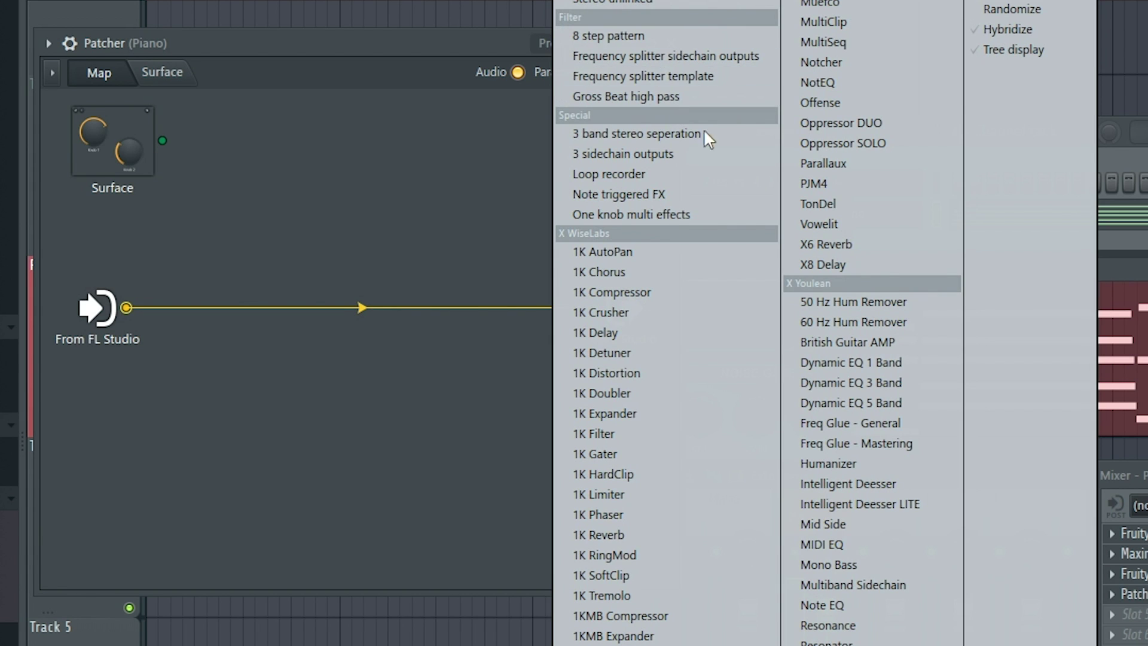
{"action": "left_click", "coordinate": [893, 464]}
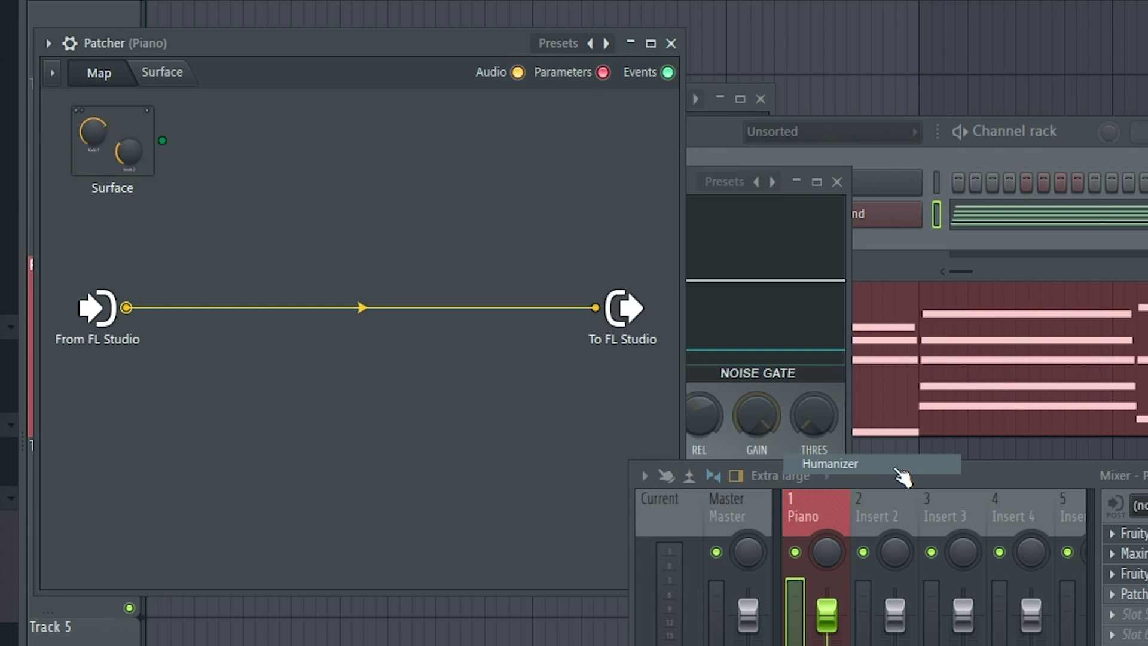
{"action": "key", "text": "space"}
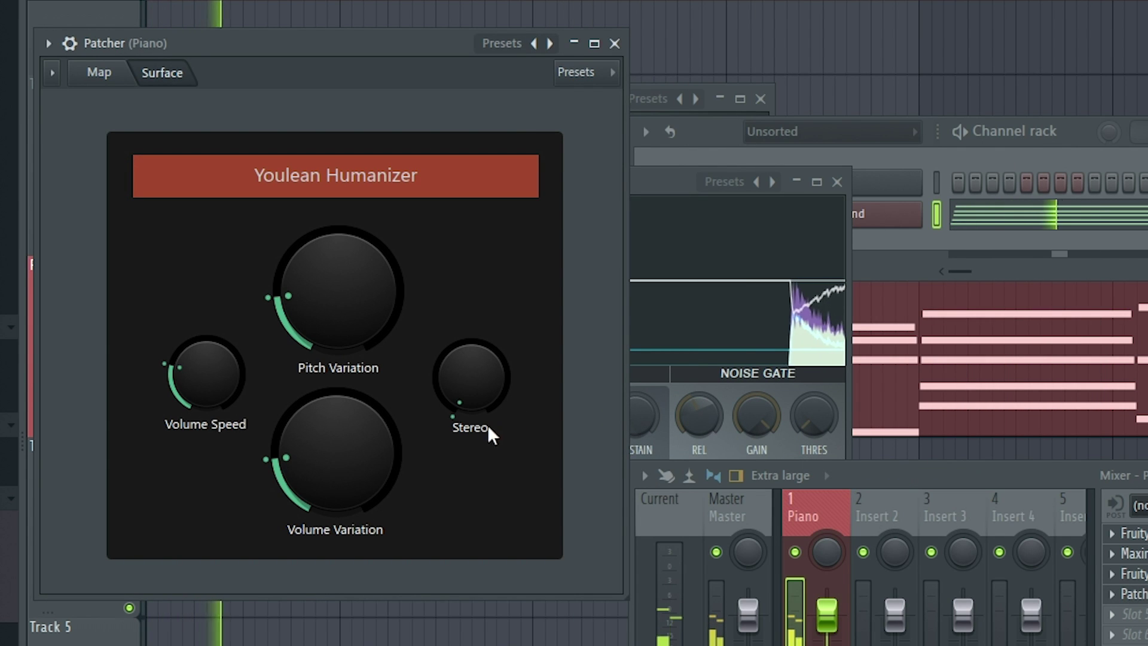
{"action": "left_click_drag", "start_coordinate": [216, 378], "coordinate": [217, 419]}
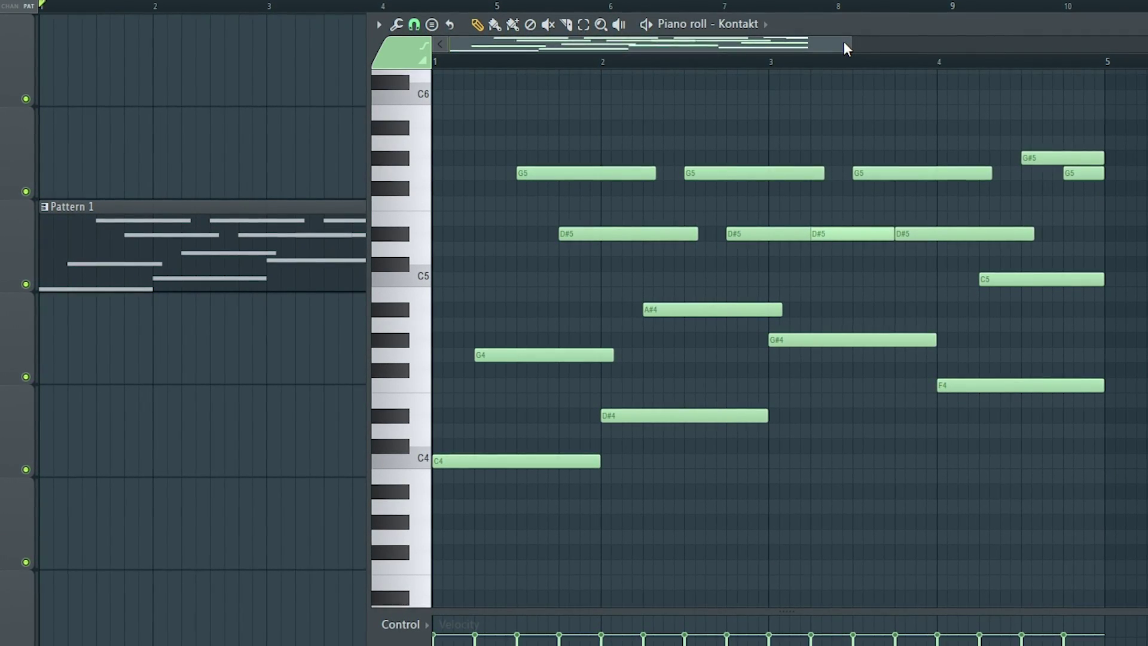
- Play and stop the Pattern 1 melody from bar 1, then select all its notes
{"action": "key", "text": "space"}
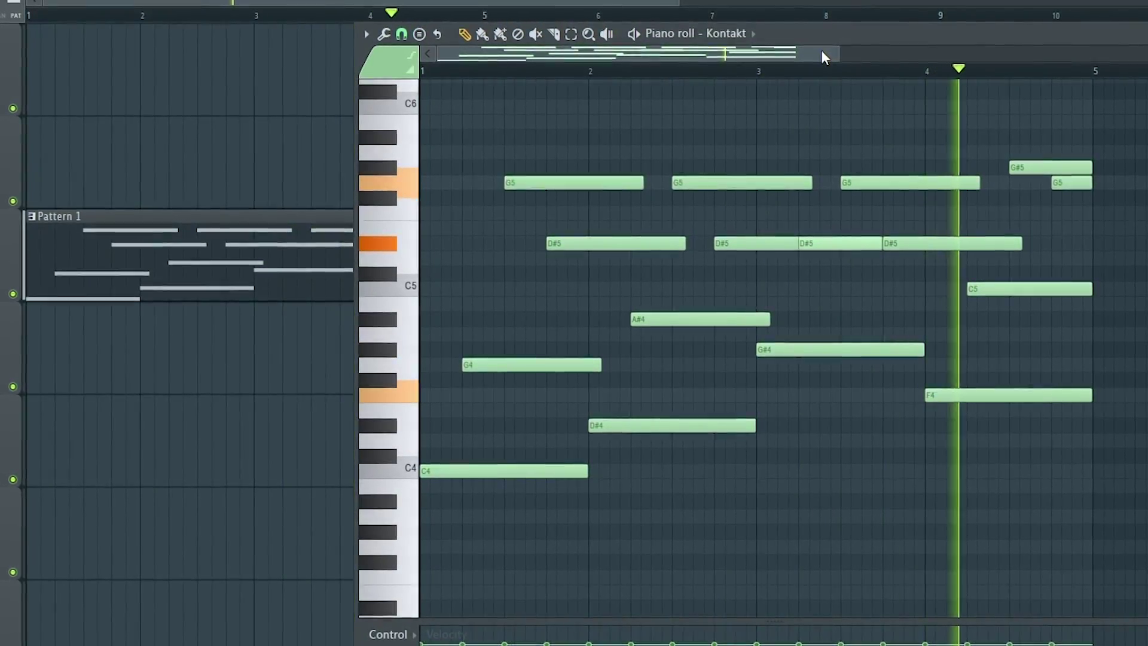
{"action": "key", "text": "space"}
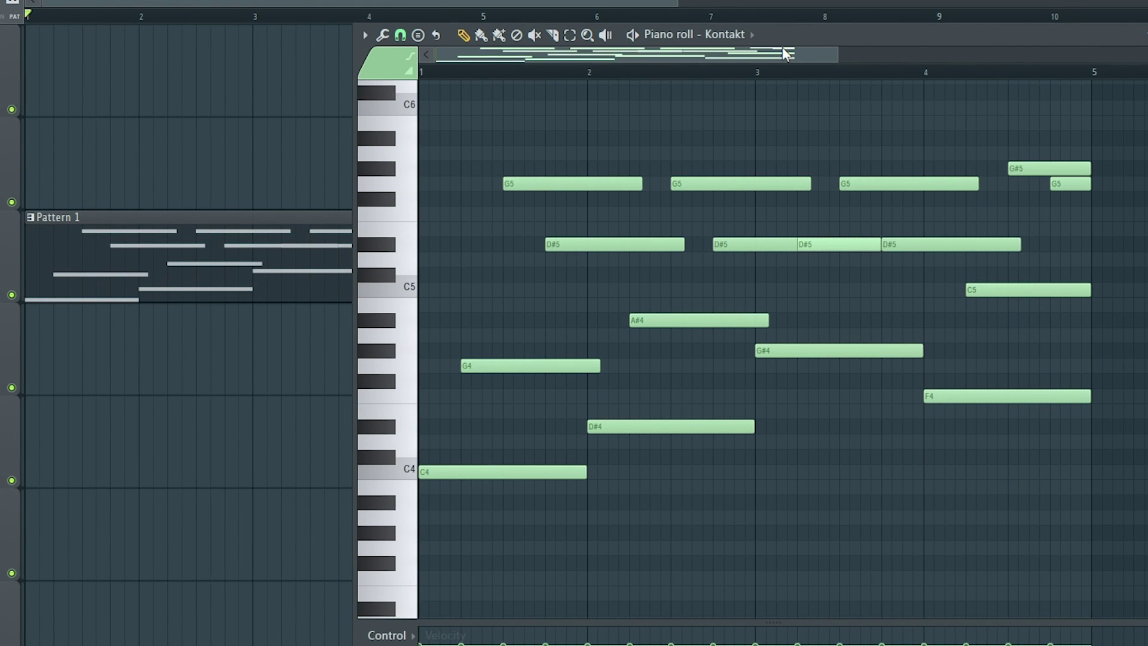
{"action": "key", "text": "ctrl+a"}
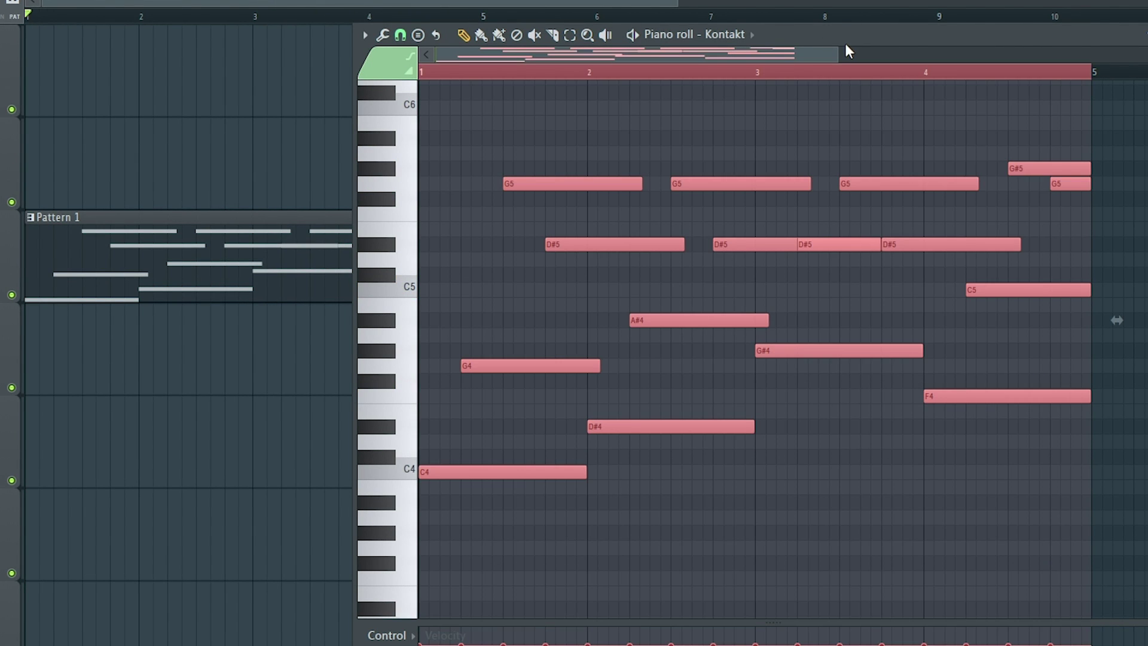
- Flip the melody horizontally only, preserving note start times, and listen to the result
{"action": "key", "text": "alt+y"}
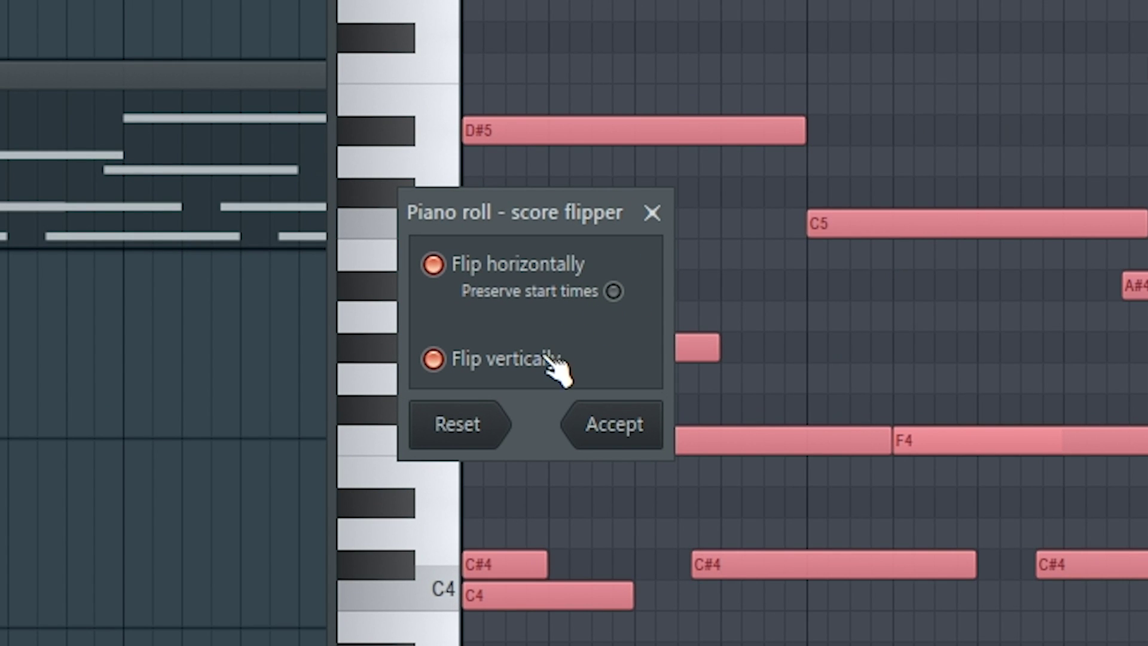
{"action": "left_click", "coordinate": [546, 362]}
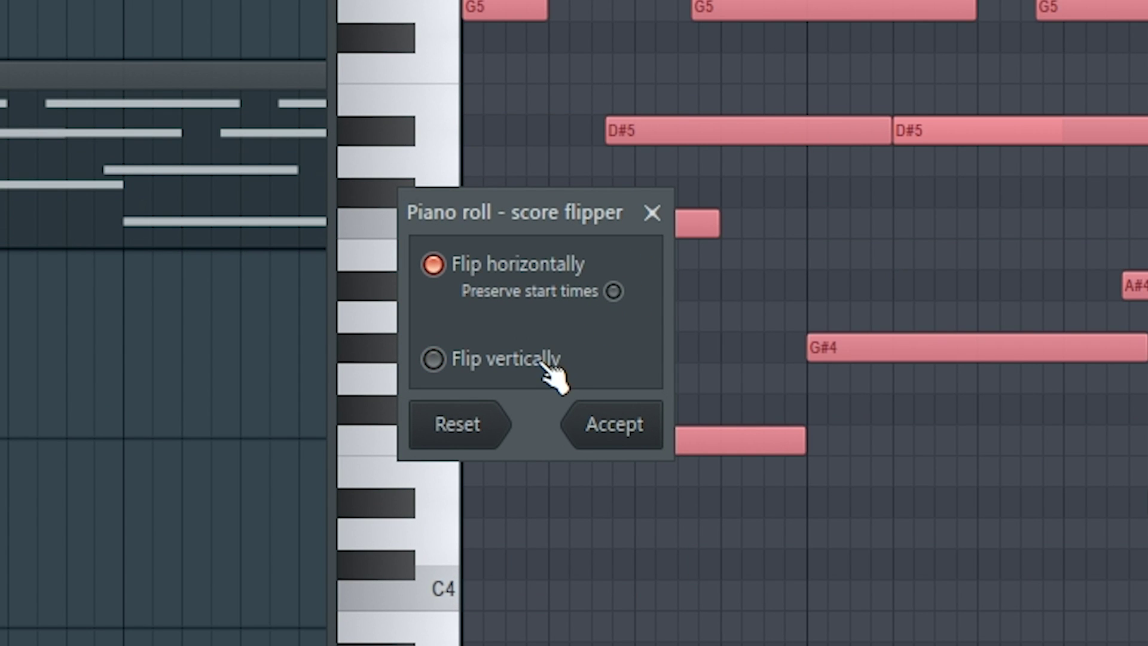
{"action": "left_click", "coordinate": [614, 291]}
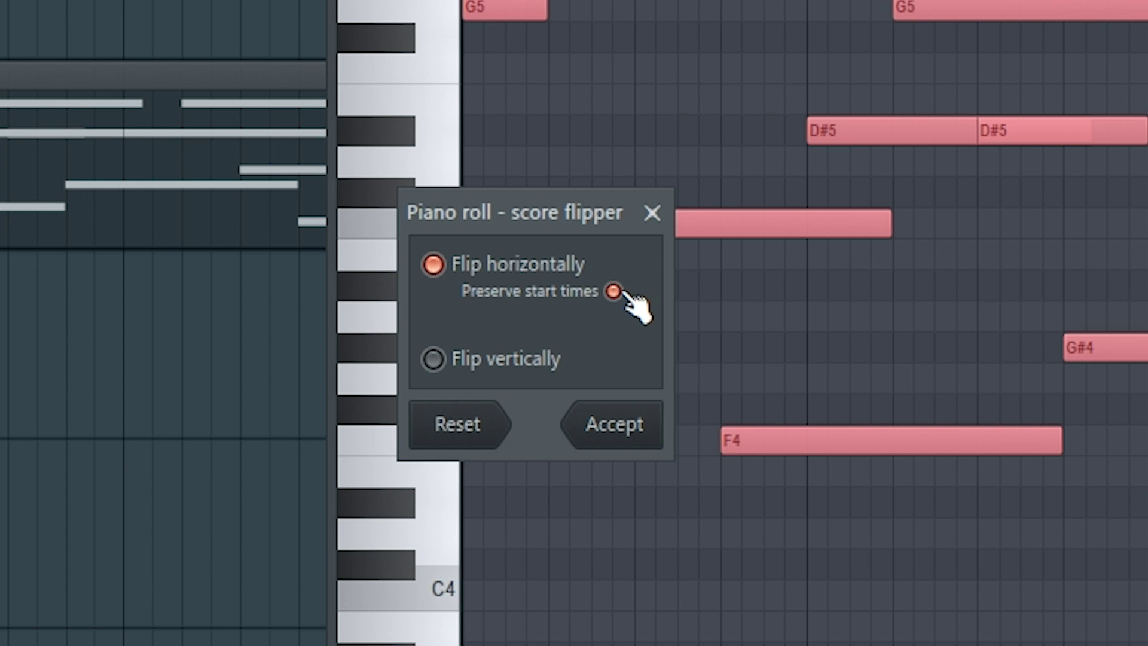
{"action": "left_click", "coordinate": [646, 441]}
{"action": "key", "text": "space"}
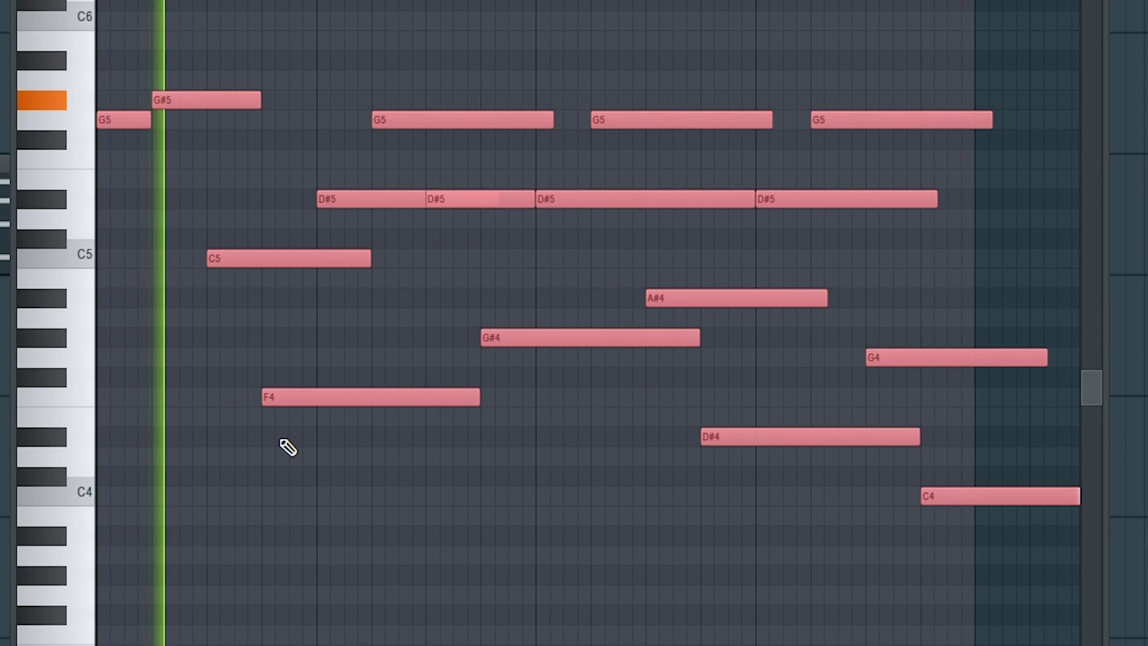
{"action": "key", "text": "space"}
- Select the F4, D#4, C4 and G#4 notes, shift them earlier, and play the edit
{"action": "key", "text": "ctrl+d"}
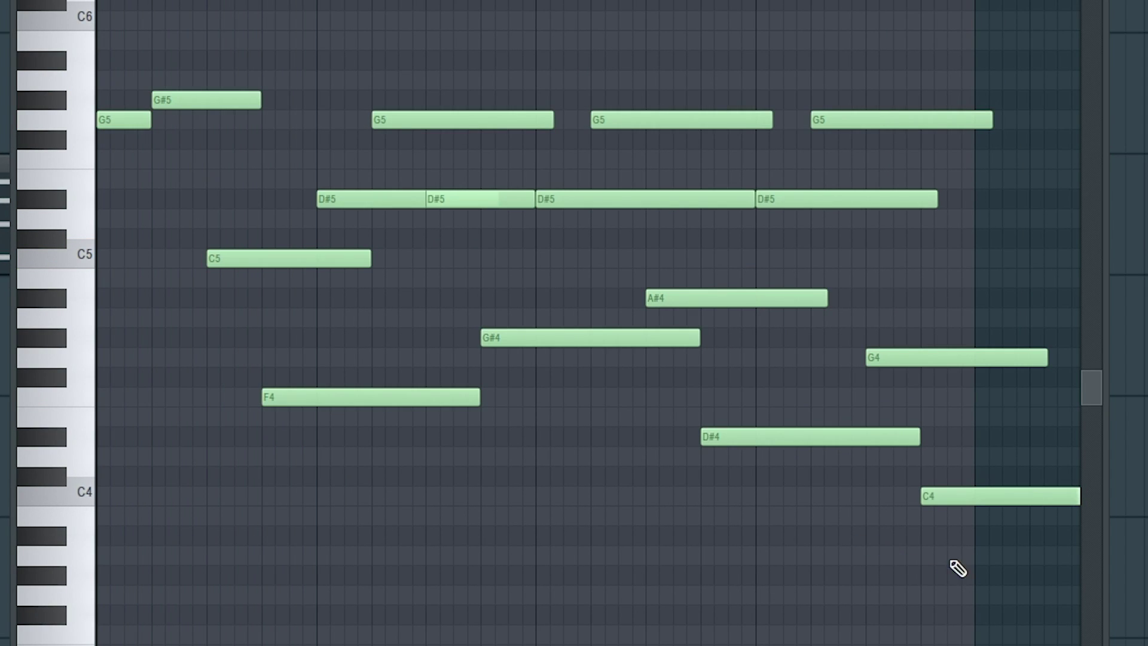
{"action": "left_click_drag", "start_coordinate": [994, 562], "coordinate": [305, 336]}
{"action": "left_click", "coordinate": [505, 344], "text": "ctrl+shift"}
{"action": "key", "text": "ctrl+d"}
{"action": "key", "text": "space"}
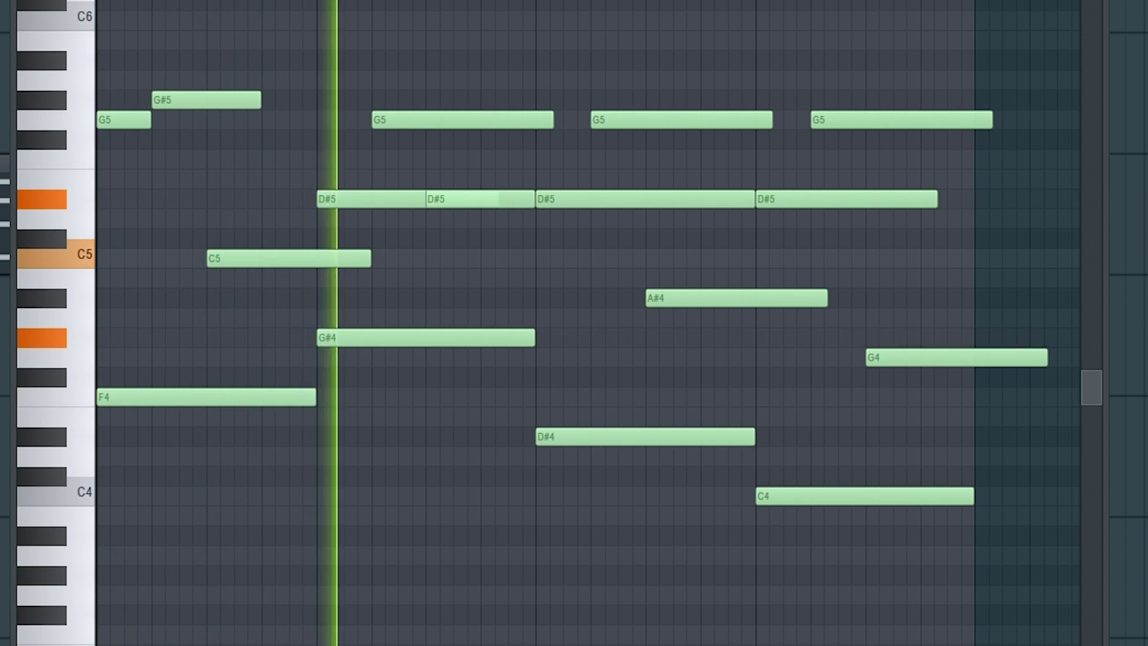
{"action": "key", "text": "space"}
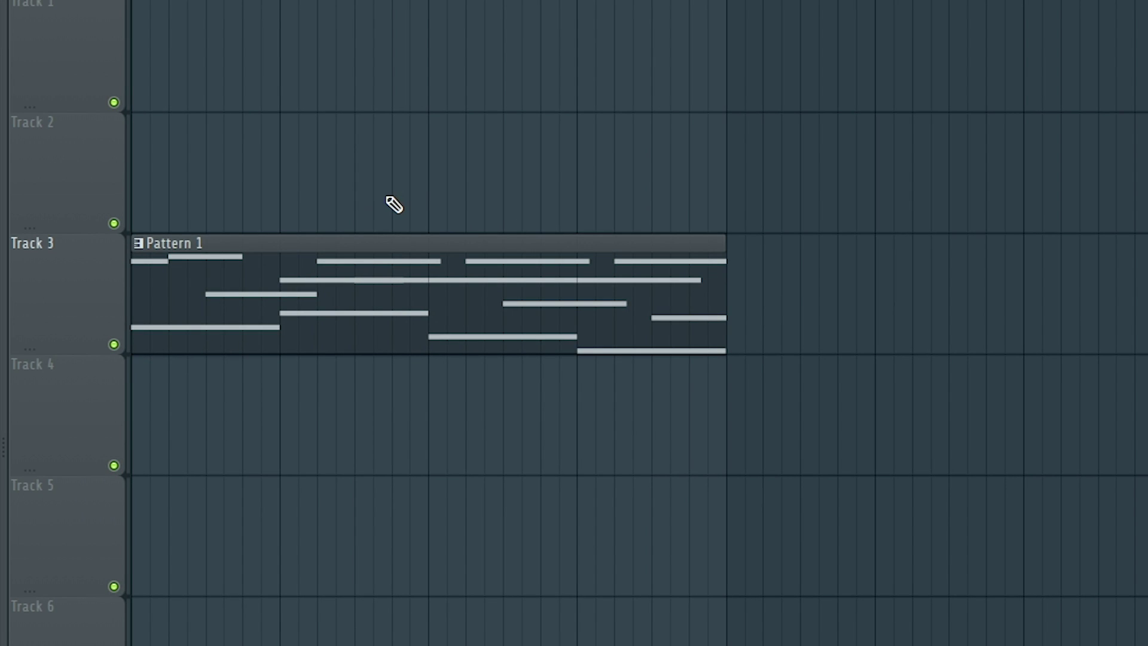
- Consolidate the Pattern 1 clip on Track 3 to audio with the tail set to Cut remainder
{"action": "left_click_drag", "start_coordinate": [393, 204], "coordinate": [303, 331]}
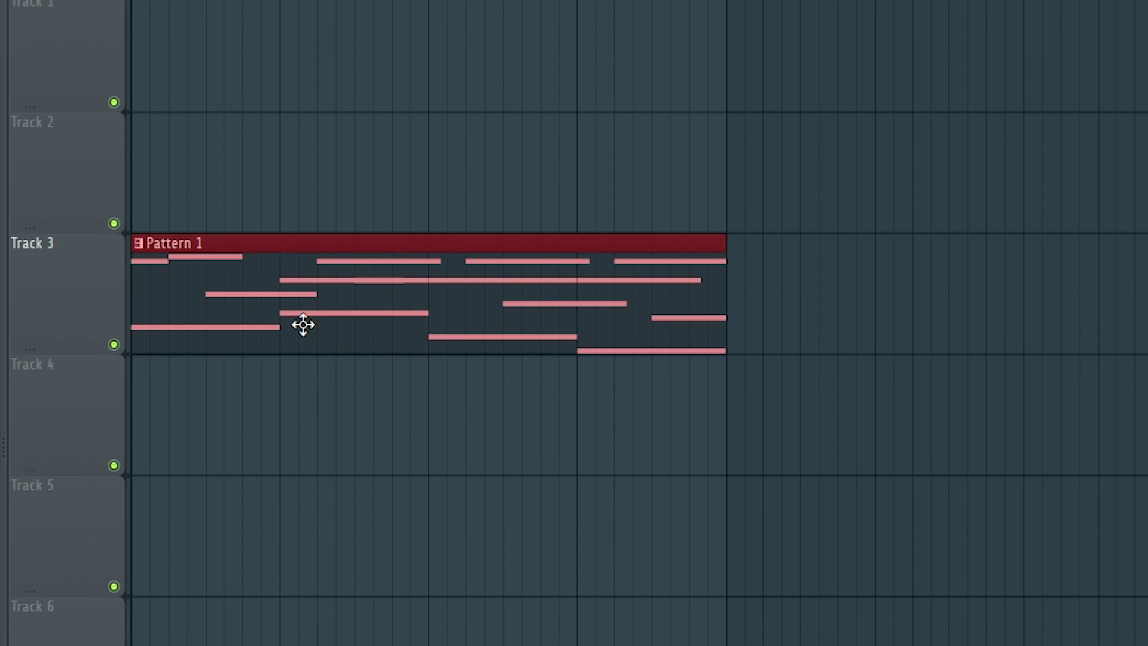
{"action": "key", "text": "ctrl+alt+c"}
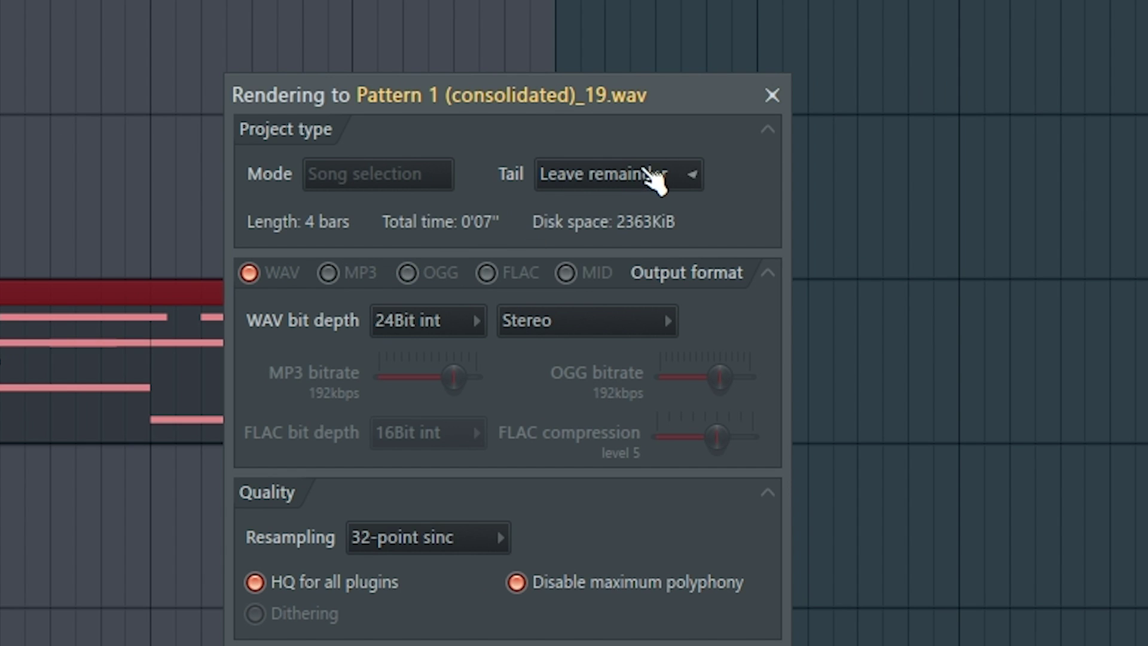
{"action": "left_click", "coordinate": [793, 155]}
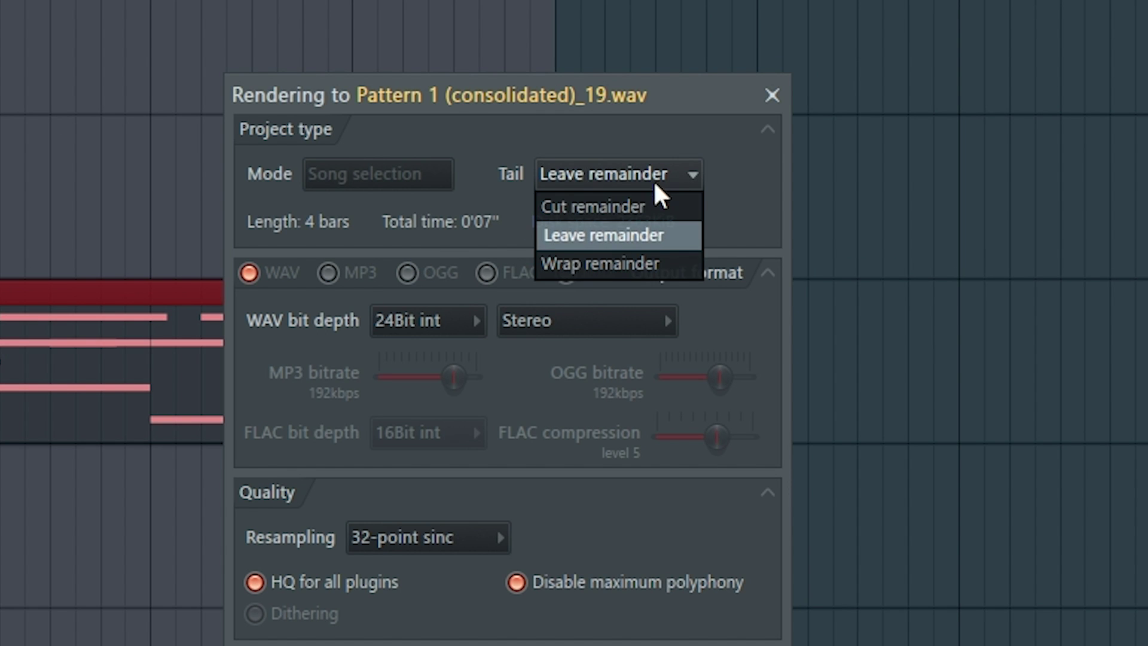
{"action": "left_click", "coordinate": [655, 209]}
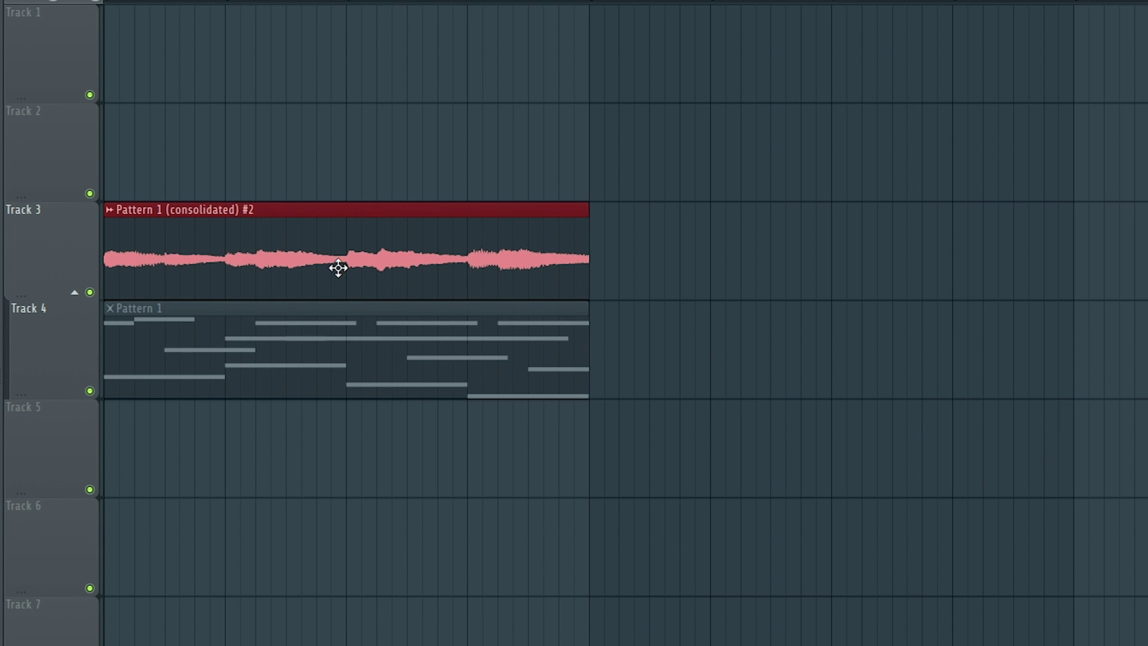
- Reverse the rendered melody audio clip and insert a new Sampler channel in the Channel rack
{"action": "double_click", "coordinate": [332, 270]}
{"action": "left_click", "coordinate": [353, 296]}
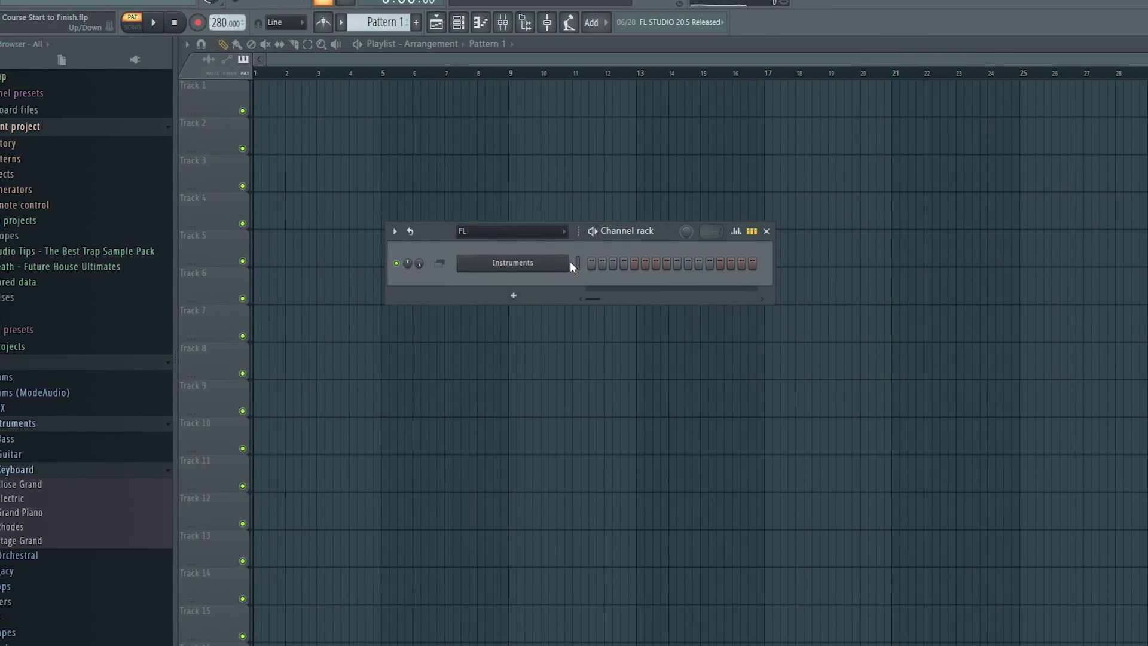
{"action": "right_click", "coordinate": [580, 258]}
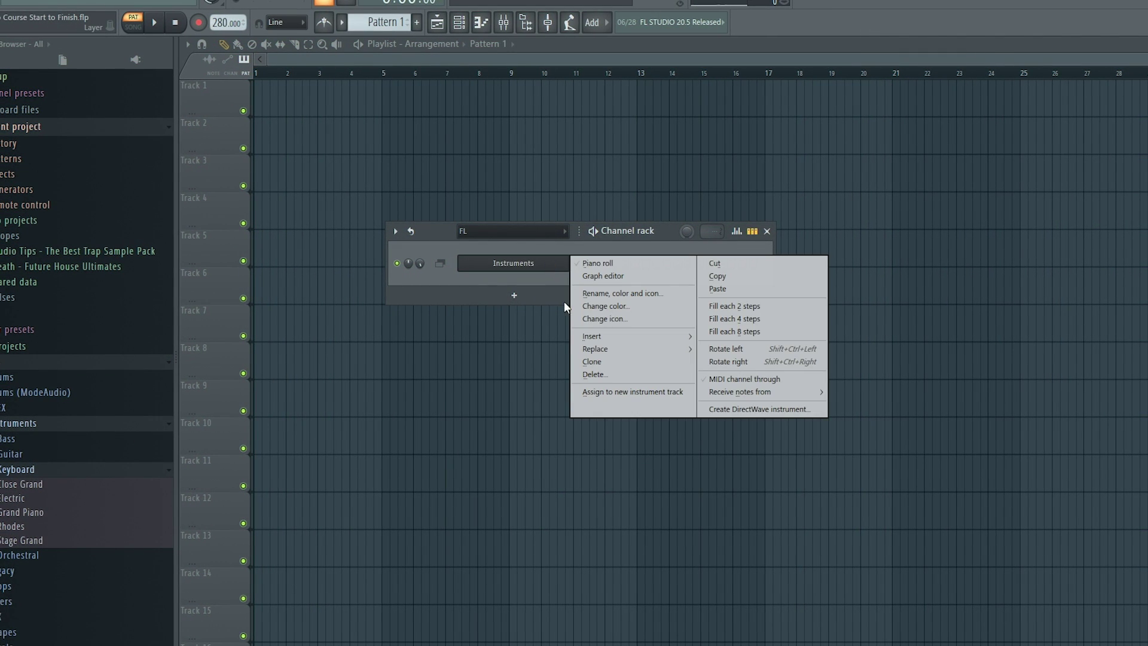
{"action": "mouse_move", "coordinate": [639, 337]}
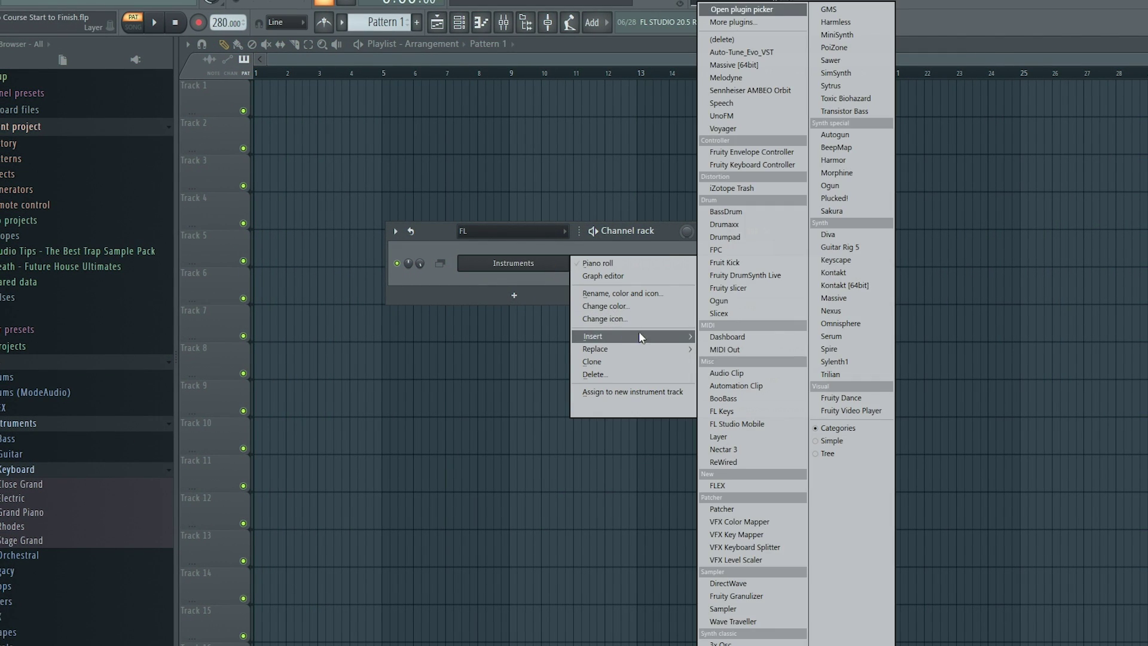
{"action": "left_click", "coordinate": [758, 613]}
{"action": "right_click", "coordinate": [556, 263]}
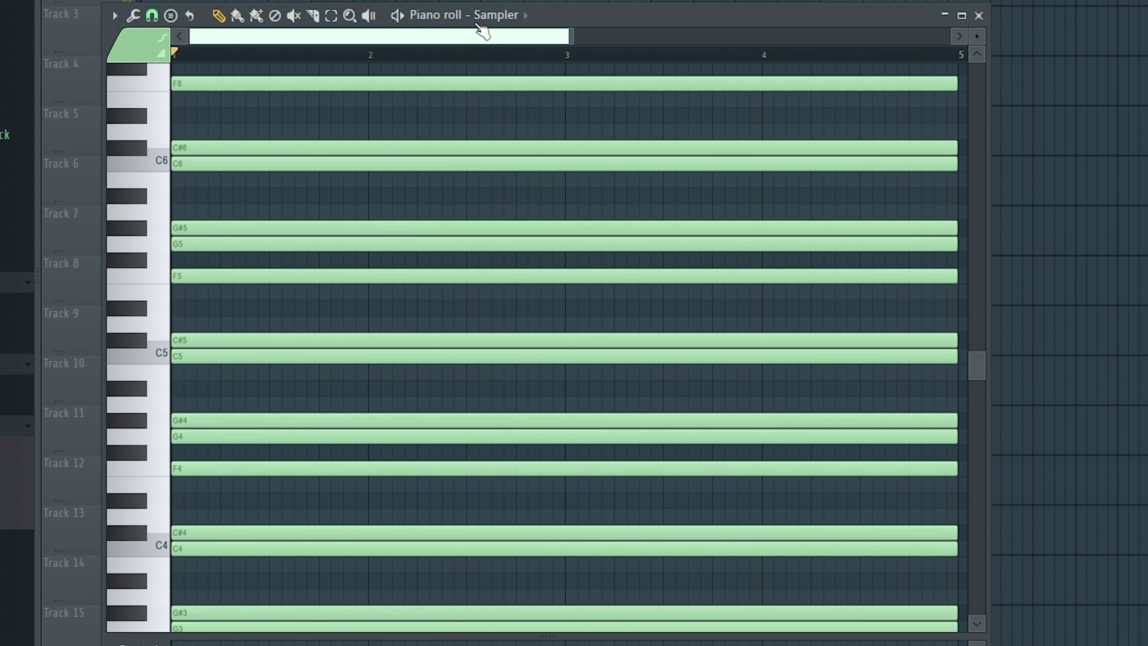
- Open the Instruments channel in the piano roll and draw F5, G5, C5, C#5 and C6 notes during playback
{"action": "key", "text": "F6"}
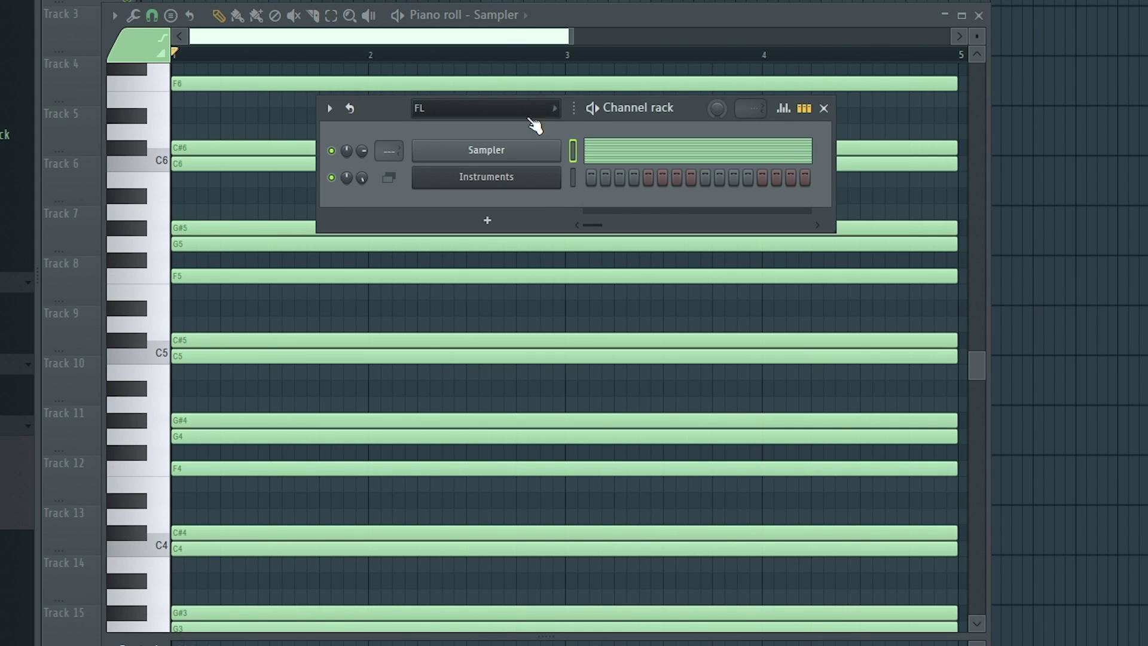
{"action": "right_click", "coordinate": [553, 175]}
{"action": "left_click", "coordinate": [598, 172]}
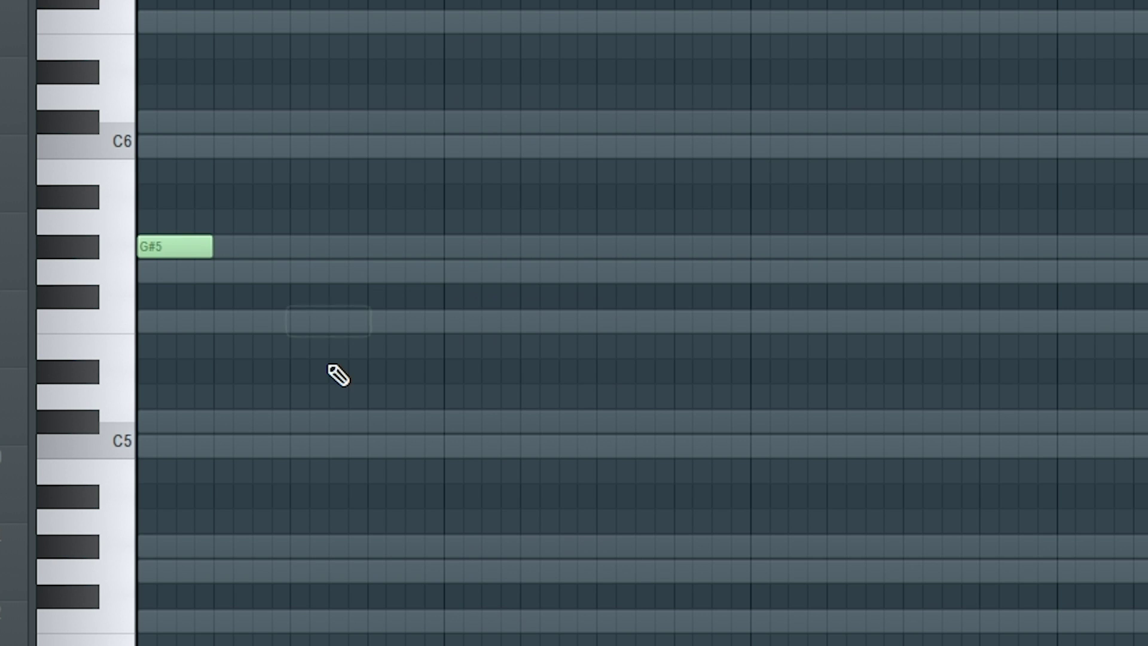
{"action": "key", "text": "space"}
{"action": "left_click", "coordinate": [323, 321]}
{"action": "left_click", "coordinate": [389, 271]}
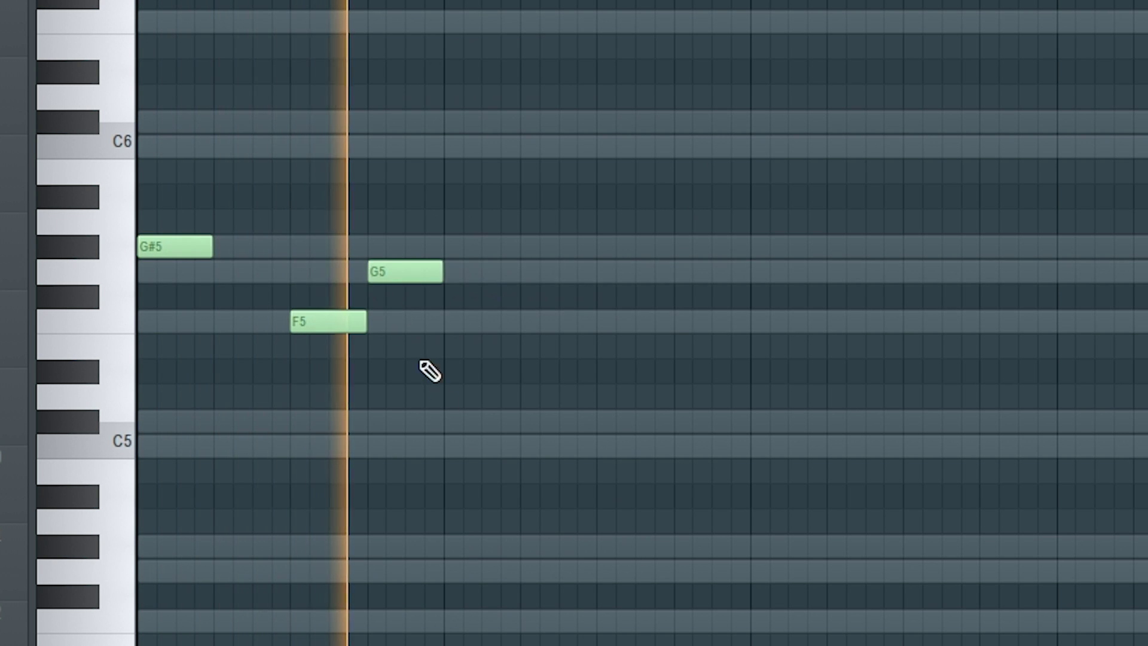
{"action": "left_click", "coordinate": [454, 447]}
{"action": "left_click", "coordinate": [607, 421]}
{"action": "left_click", "coordinate": [685, 147]}
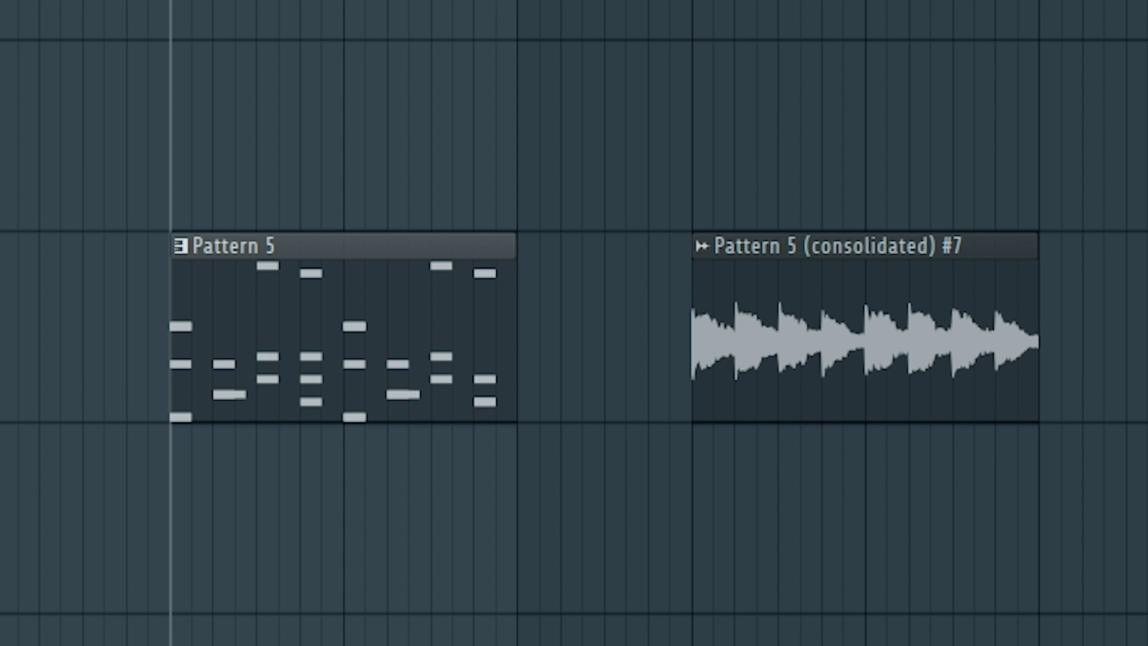
- Compare Pattern 5 with its rendered audio, then create a Channel volume automation clip for that sample
{"action": "key", "text": "space"}
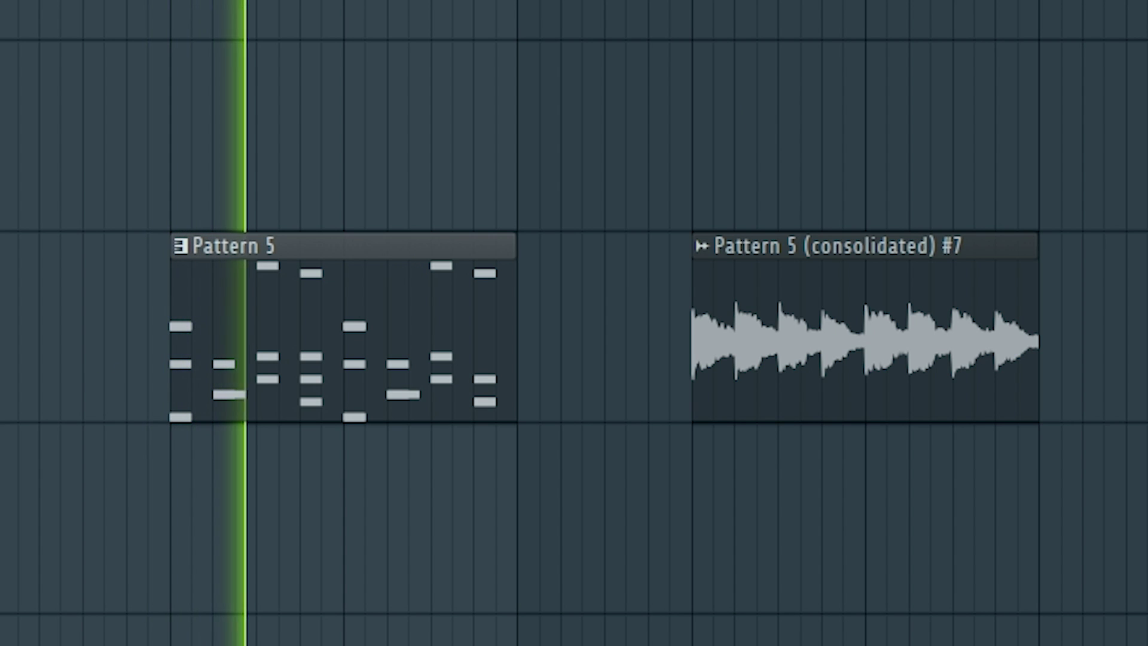
{"action": "key", "text": "space"}
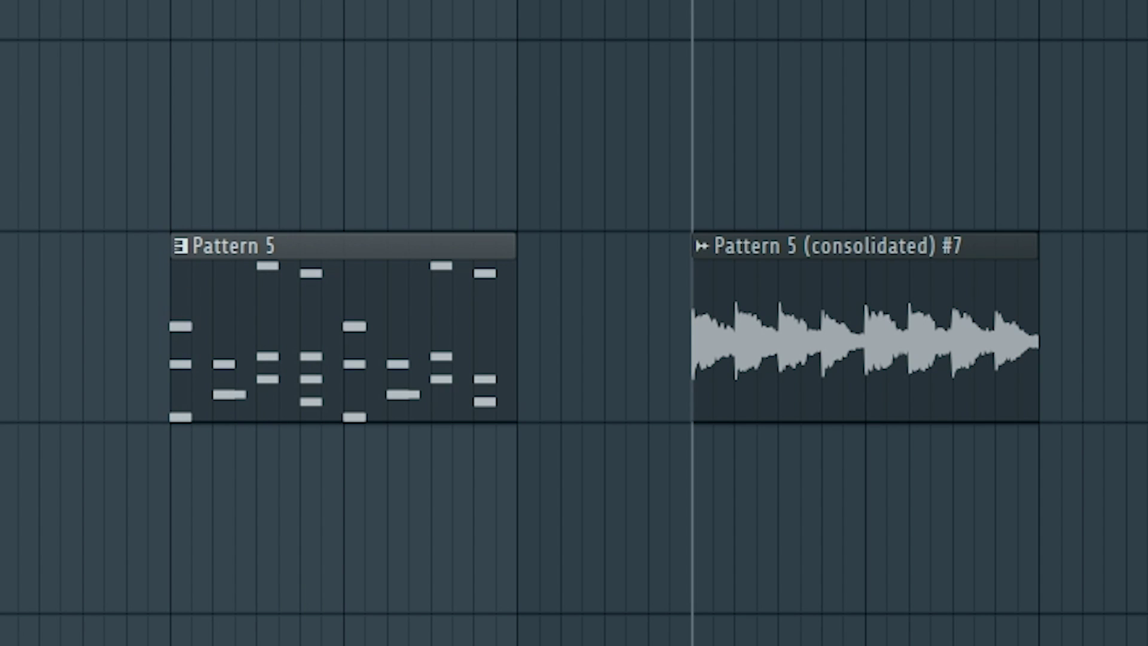
{"action": "key", "text": "space"}
{"action": "key", "text": "space"}
{"action": "double_click", "coordinate": [813, 315]}
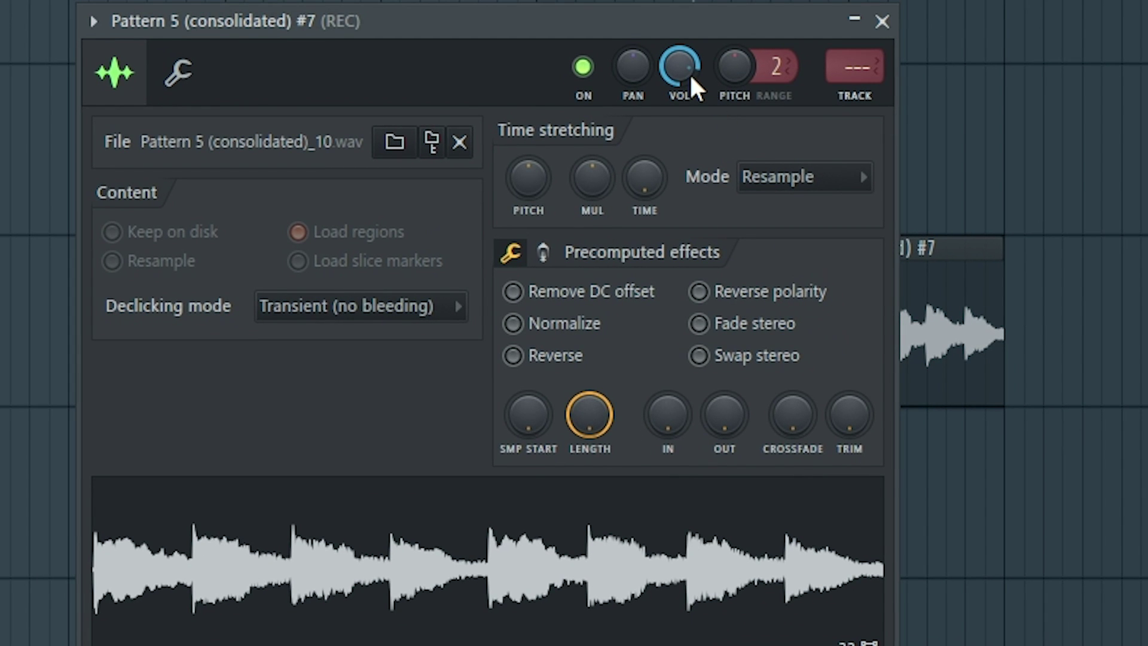
{"action": "right_click", "coordinate": [690, 73]}
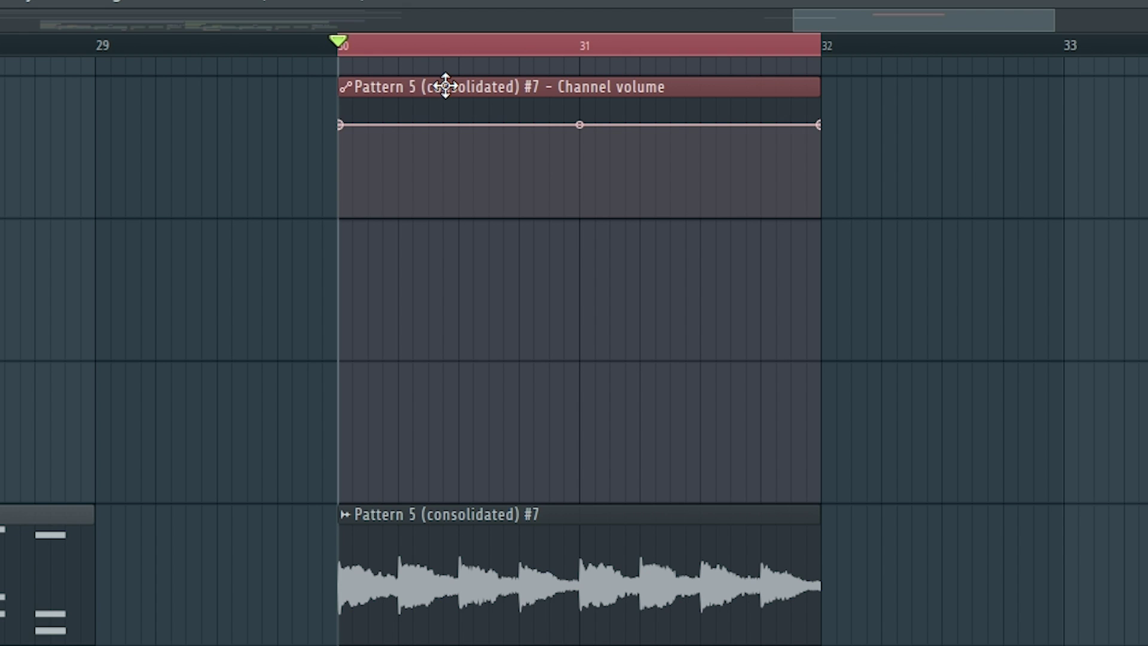
- Shorten the volume automation clip and shape it to rise from zero, then curve back down
{"action": "double_click", "coordinate": [445, 85]}
{"action": "left_click", "coordinate": [81, 251]}
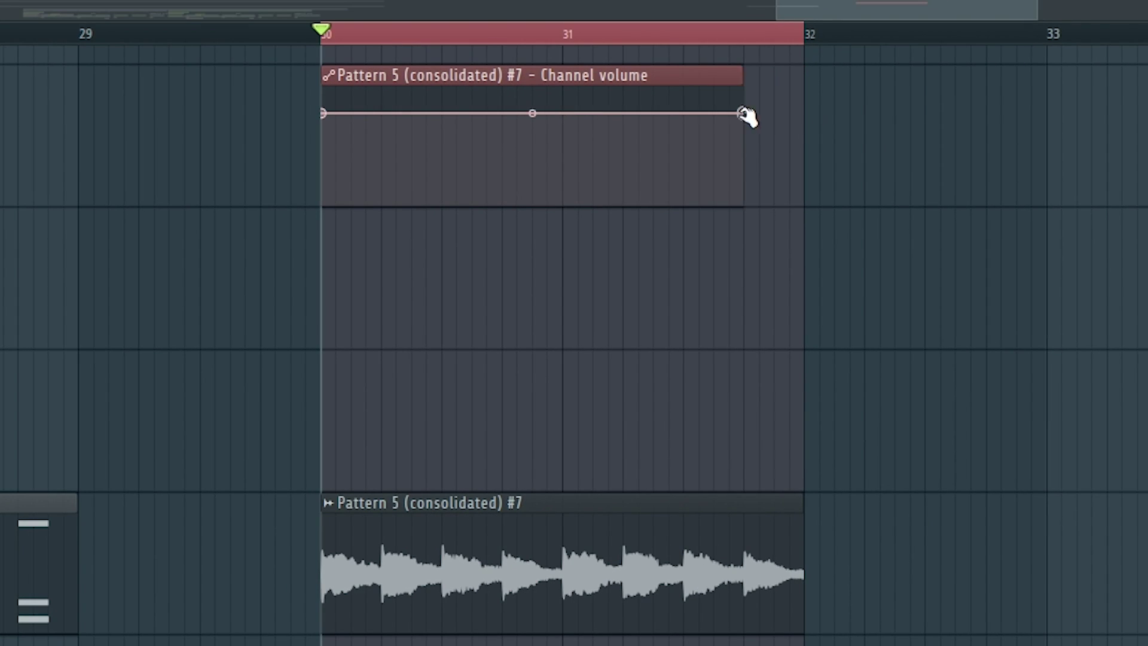
{"action": "left_click_drag", "start_coordinate": [746, 116], "coordinate": [417, 110]}
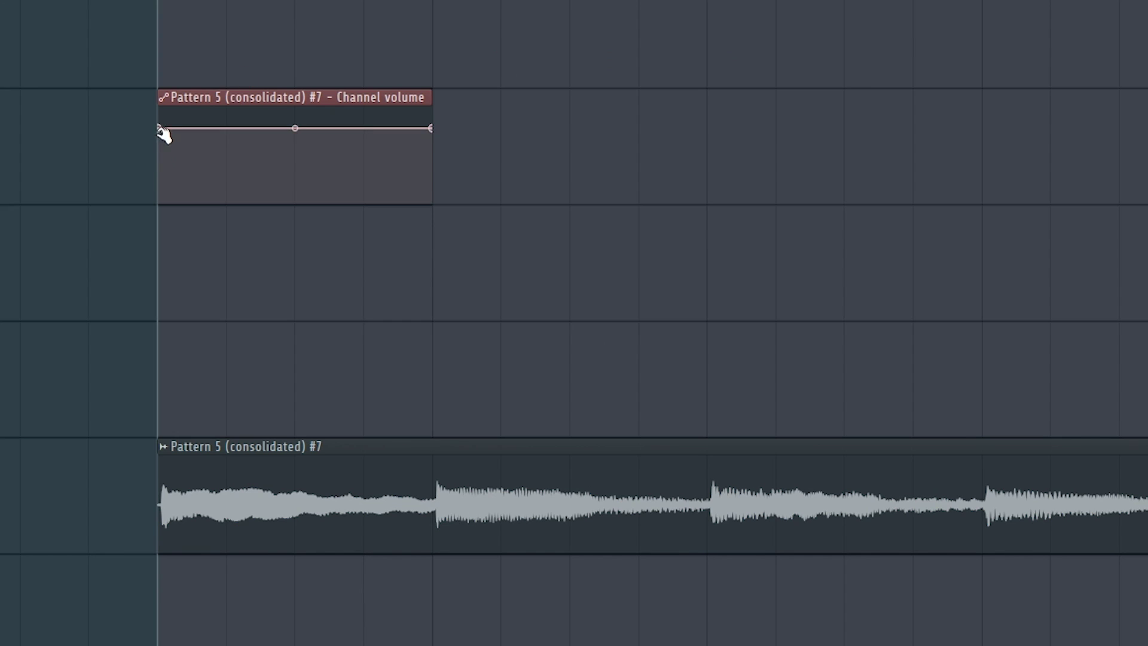
{"action": "left_click_drag", "start_coordinate": [159, 128], "coordinate": [158, 202]}
{"action": "left_click_drag", "start_coordinate": [434, 130], "coordinate": [431, 97]}
{"action": "left_click_drag", "start_coordinate": [410, 149], "coordinate": [432, 180]}
- Play back the volume automation, then reopen its settings and move the window aside
{"action": "scroll", "coordinate": [440, 235], "scroll_direction": "down", "scroll_amount": 3}
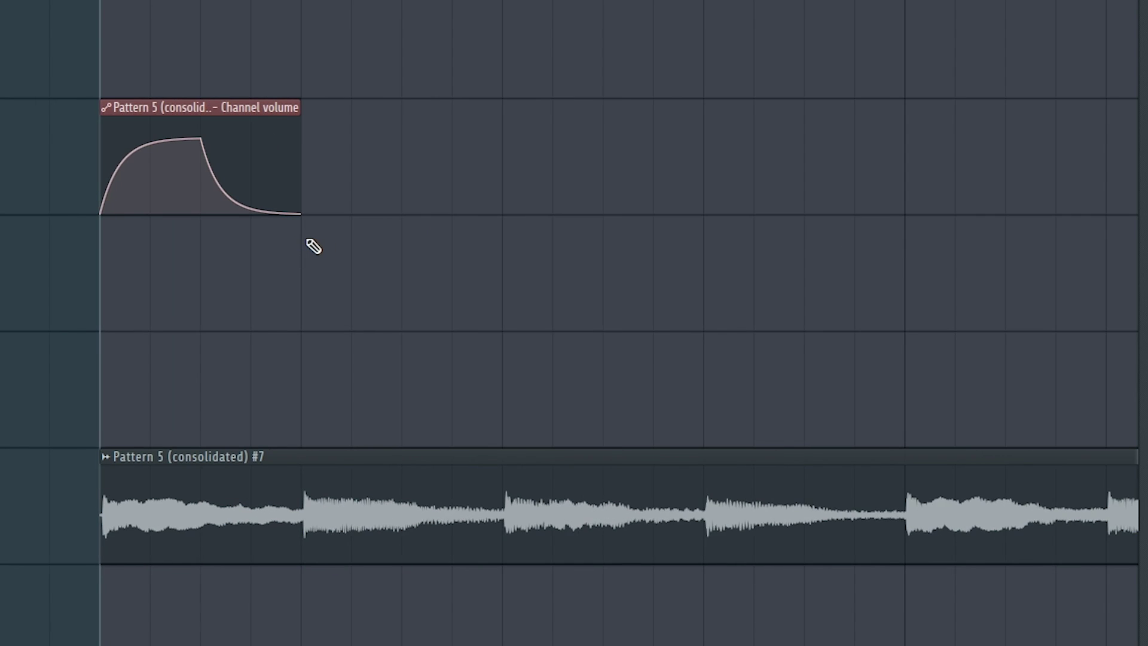
{"action": "key", "text": "space"}
{"action": "scroll", "coordinate": [336, 268], "scroll_direction": "down", "scroll_amount": 2}
{"action": "key", "text": "space"}
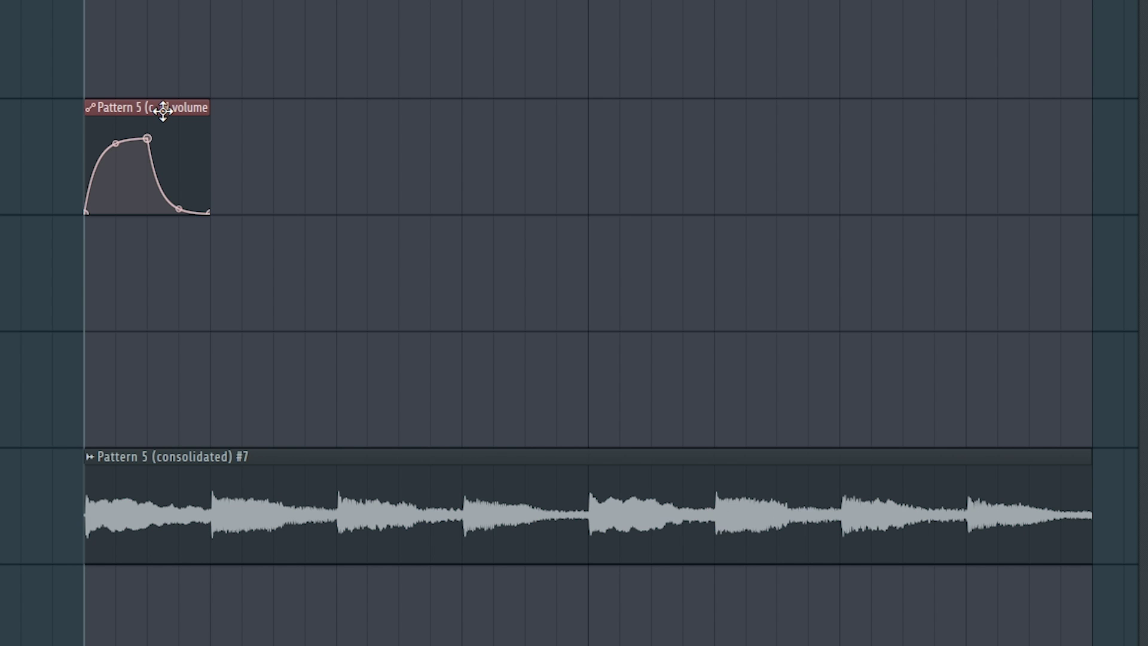
{"action": "double_click", "coordinate": [163, 110]}
{"action": "left_click_drag", "start_coordinate": [689, 55], "coordinate": [359, 92]}
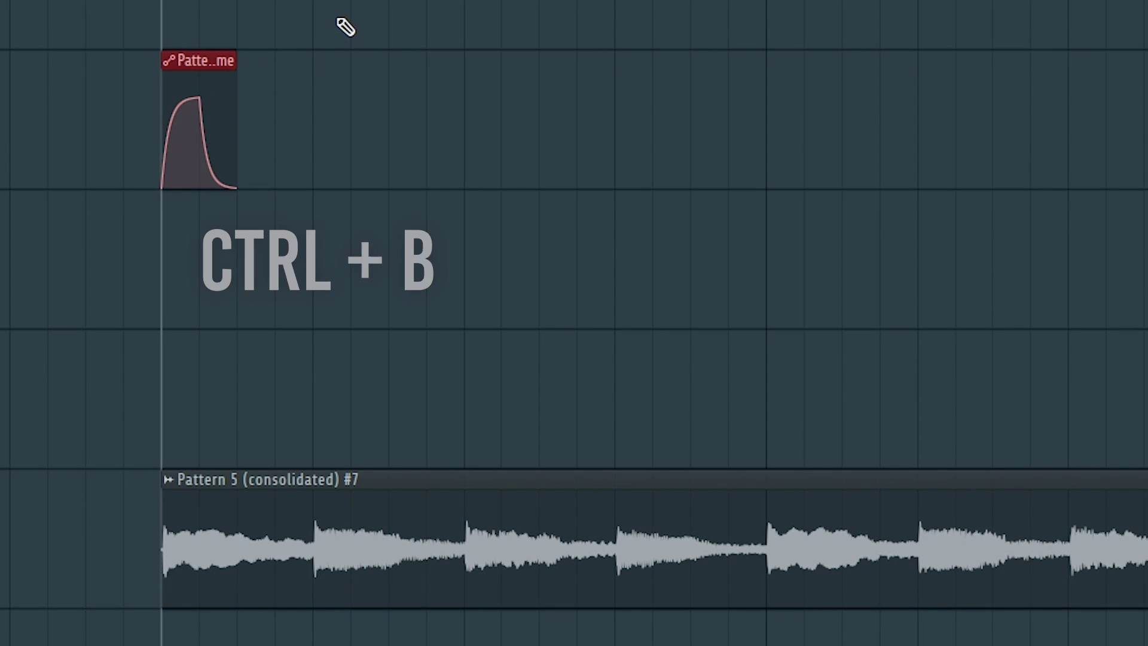
- Repeat the automation clip across the sample with Ctrl+B, then render everything to one audio clip
{"action": "key", "text": "ctrl+b"}
{"action": "key", "text": "ctrl+b"}
{"action": "key", "text": "ctrl+b"}
{"action": "key", "text": "ctrl+b"}
{"action": "key", "text": "ctrl+b"}
{"action": "key", "text": "ctrl+b"}
{"action": "key", "text": "ctrl+b"}
{"action": "key", "text": "ctrl+b"}
{"action": "key", "text": "ctrl+b"}
{"action": "key", "text": "ctrl+b"}
{"action": "key", "text": "ctrl+b"}
{"action": "key", "text": "ctrl+b"}
{"action": "key", "text": "ctrl+b"}
{"action": "key", "text": "ctrl+b"}
{"action": "key", "text": "ctrl+b"}
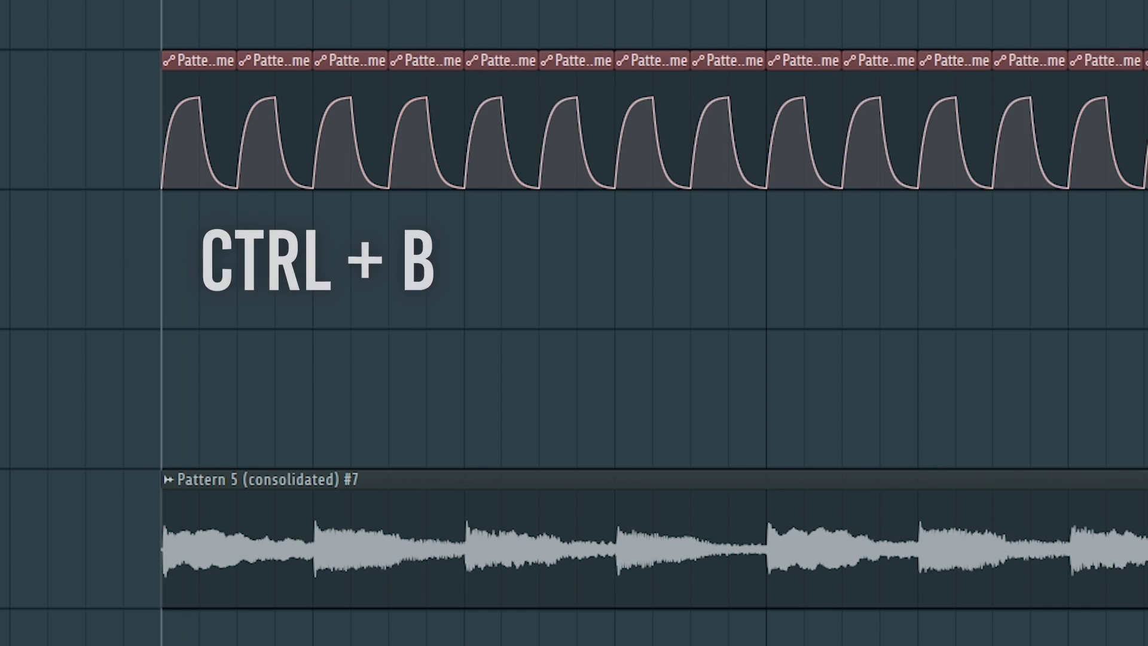
{"action": "key", "text": "space"}
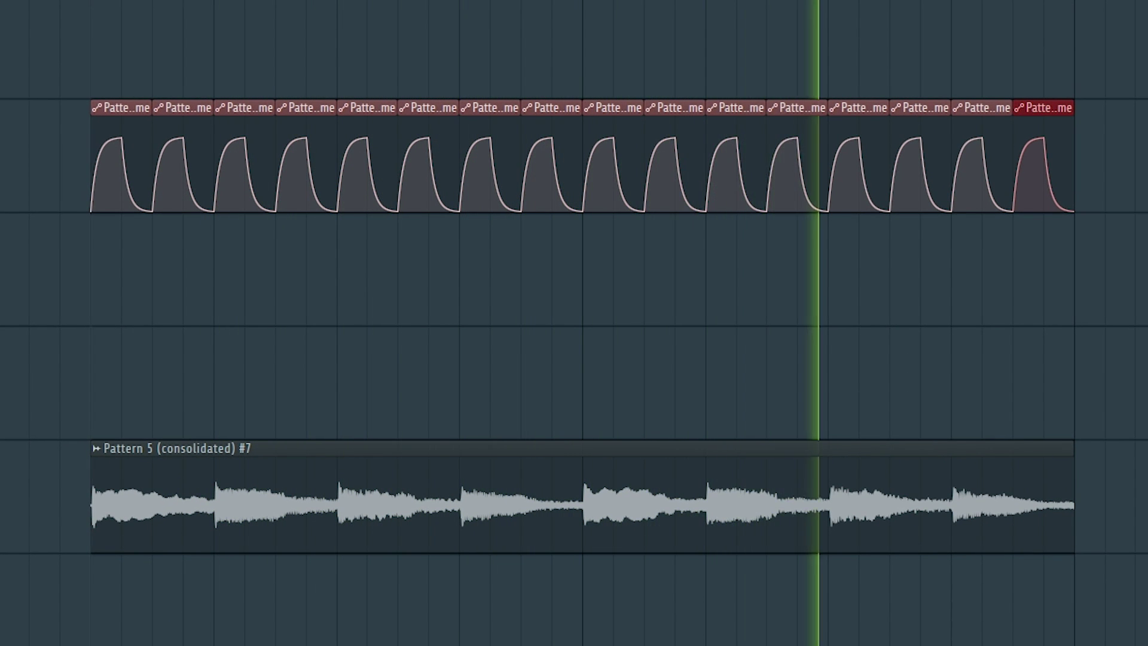
{"action": "key", "text": "space"}
{"action": "left_click_drag", "start_coordinate": [91, 3], "coordinate": [1071, 539]}
{"action": "key", "text": "ctrl+r"}
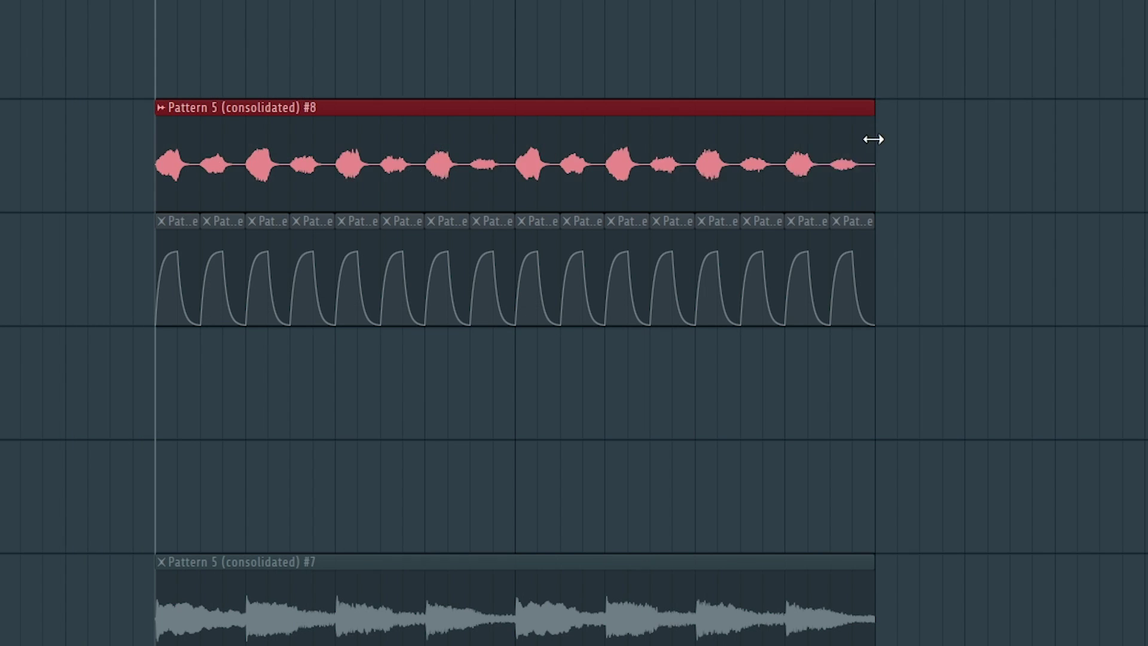
- Stretch the consolidated clip to a shorter length and listen to it
{"action": "key", "text": "shift+m"}
{"action": "left_click_drag", "start_coordinate": [871, 138], "coordinate": [694, 154]}
{"action": "key", "text": "space"}
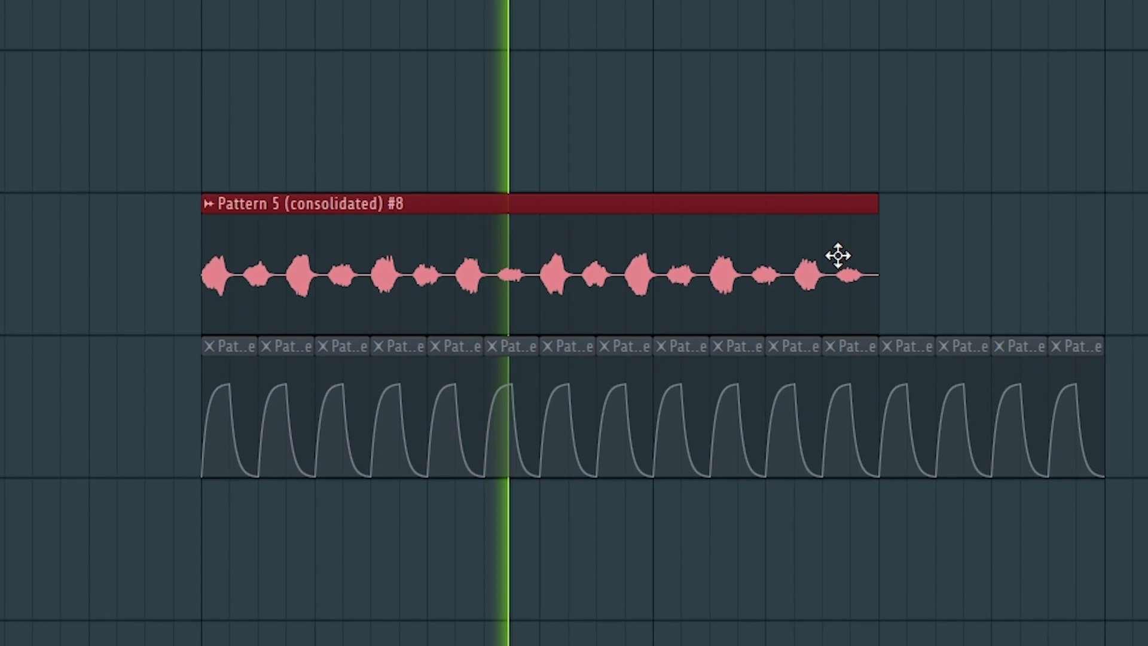
{"action": "key", "text": "space"}
- Set the consolidated clip's channel time-stretching mode to Stretch and play it back
{"action": "double_click", "coordinate": [838, 255]}
{"action": "left_click", "coordinate": [519, 241]}
{"action": "left_click", "coordinate": [496, 290]}
{"action": "left_click", "coordinate": [546, 96]}
{"action": "key", "text": "space"}
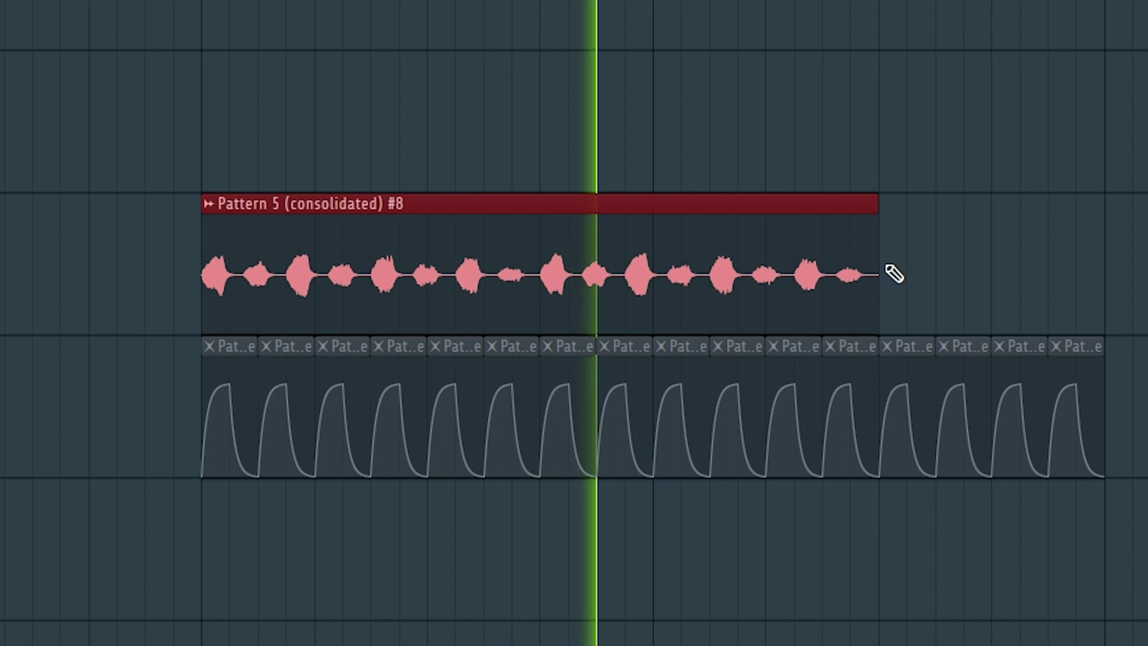
{"action": "key", "text": "space"}
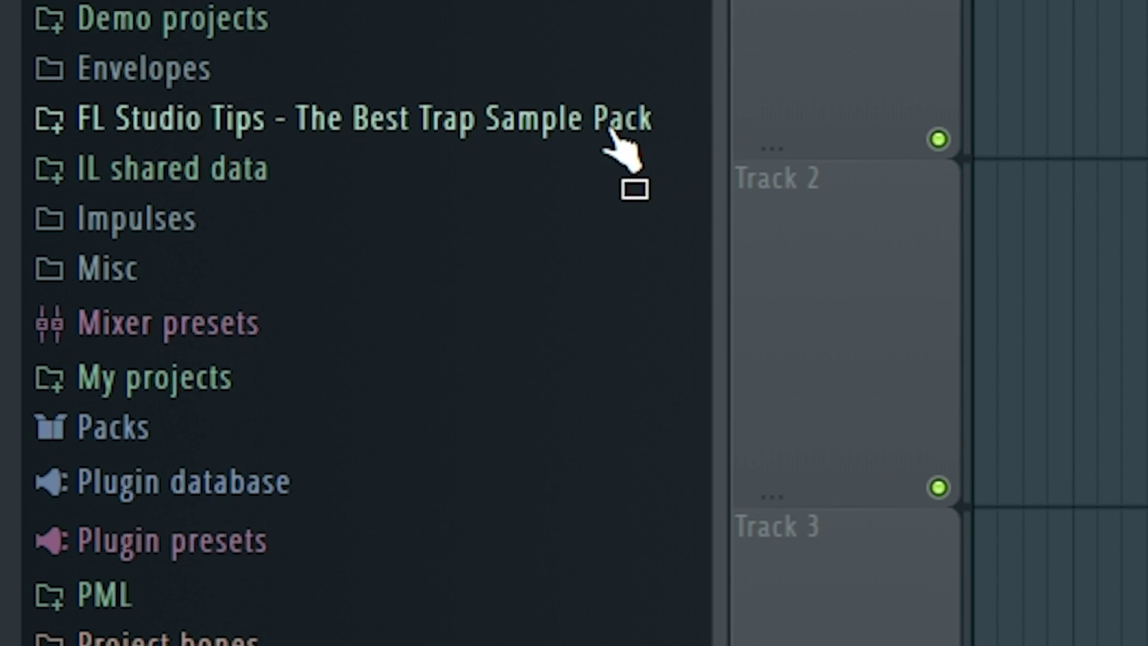
- Drag the Tiny Glocks loop (100 BPM, F Minor) from Loops > Melody Loops onto Track 3 and preview it
{"action": "left_click", "coordinate": [226, 236]}
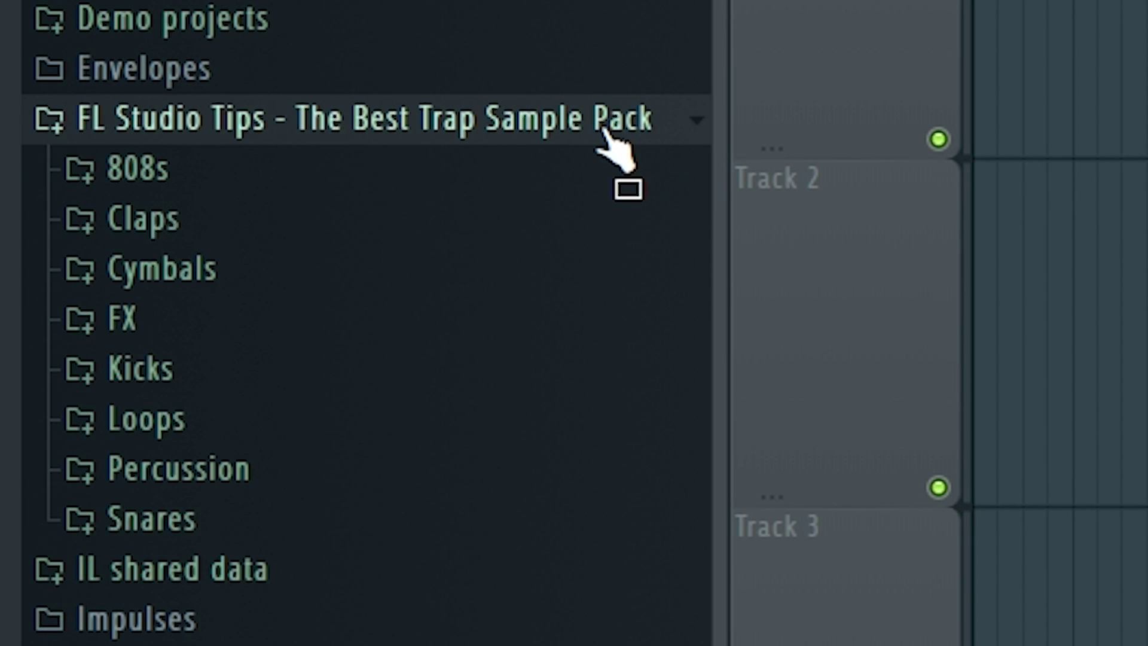
{"action": "left_click", "coordinate": [328, 442]}
{"action": "left_click", "coordinate": [341, 518]}
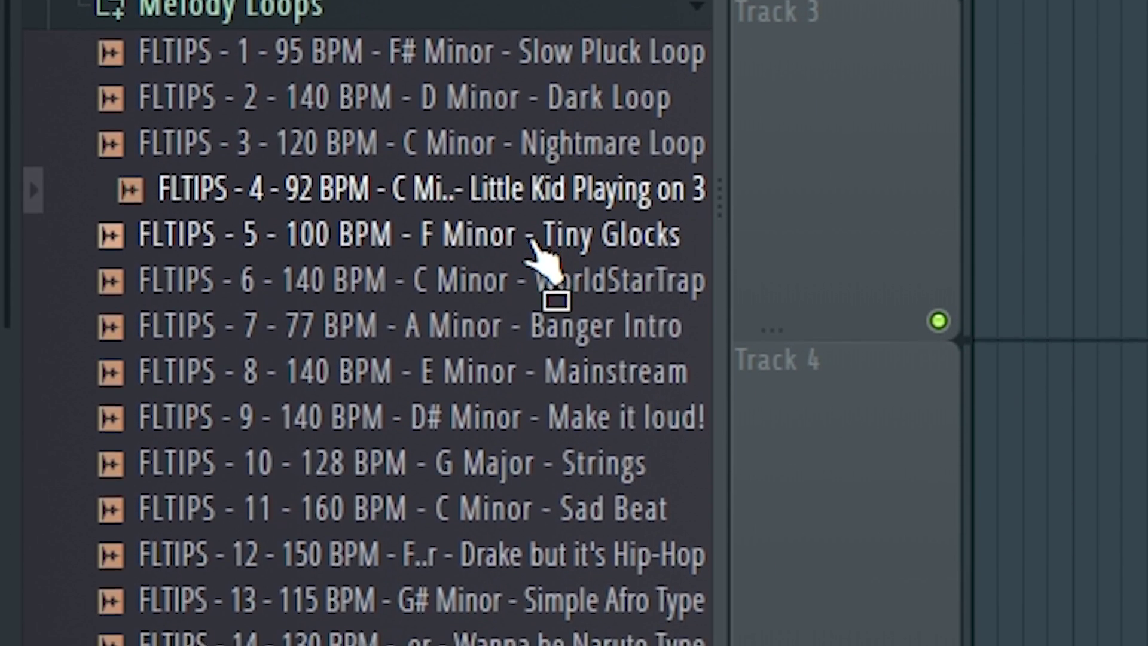
{"action": "left_click_drag", "start_coordinate": [448, 254], "coordinate": [1095, 137]}
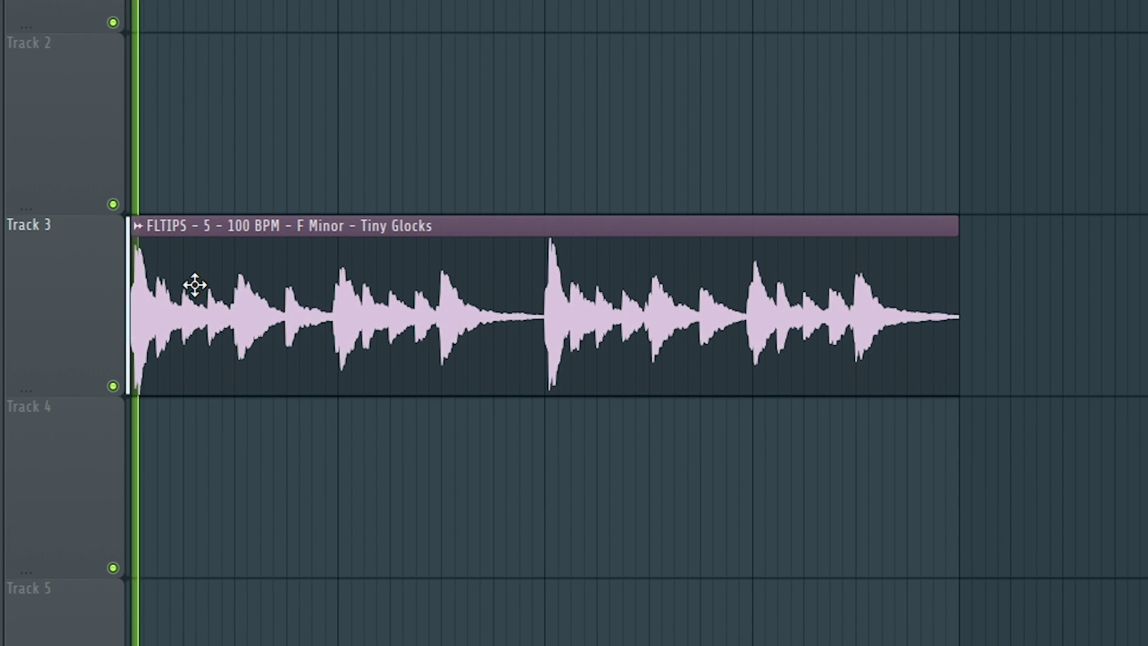
{"action": "key", "text": "space"}
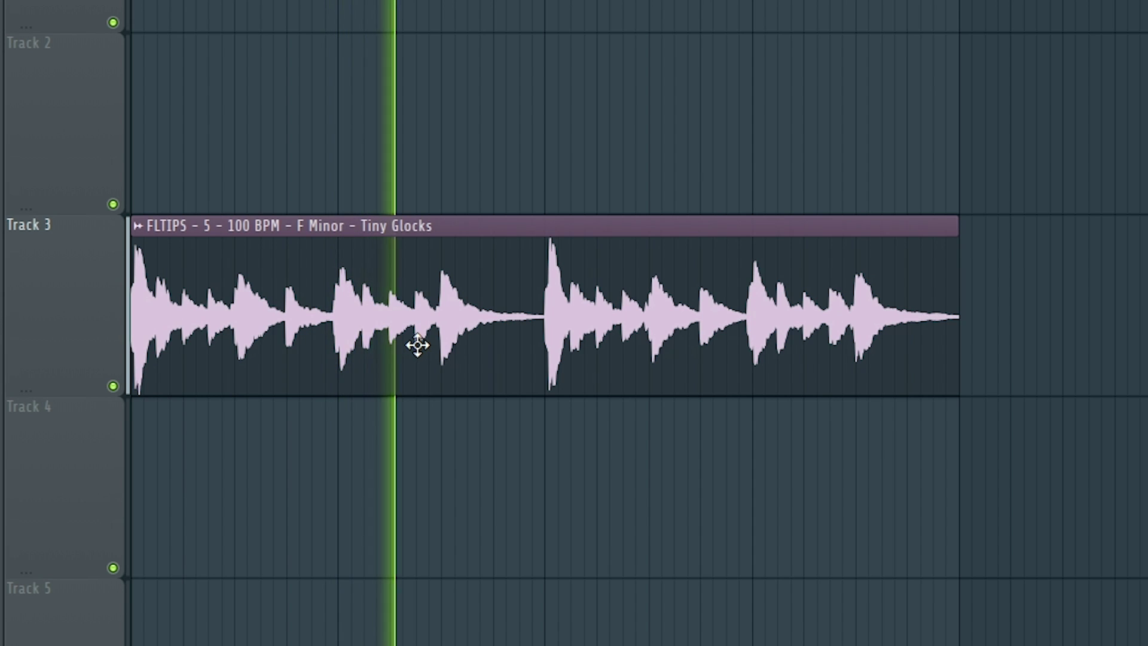
{"action": "key", "text": "space"}
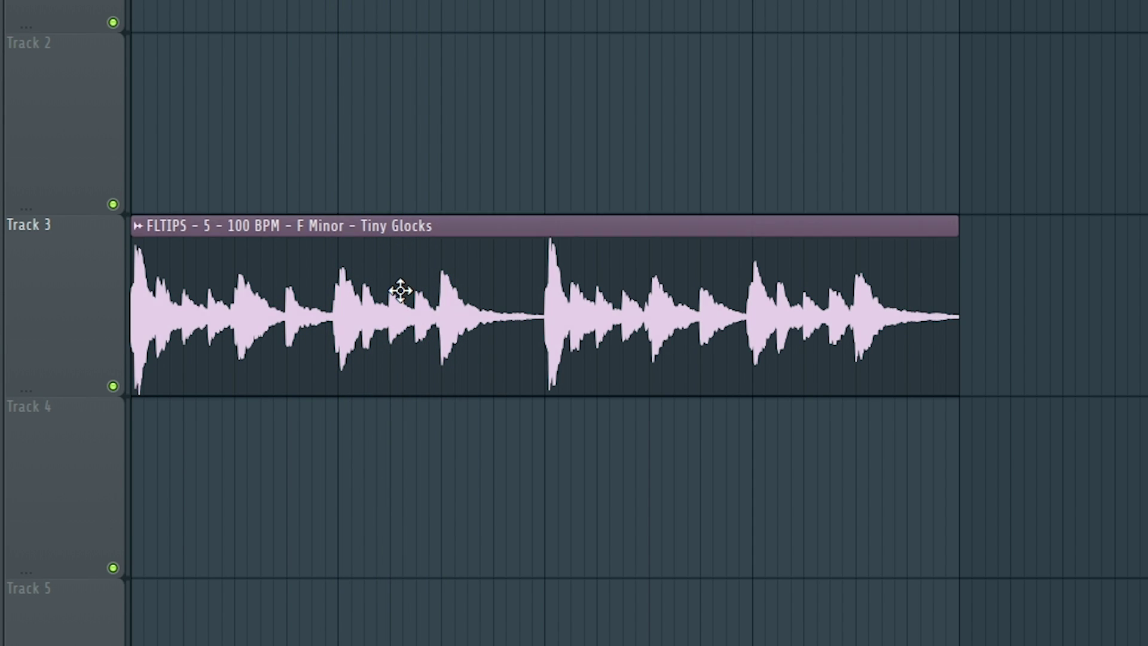
- Open the Tiny Glocks sample in a new Fruity Slicer channel and lower its pitch shift
{"action": "double_click", "coordinate": [401, 290]}
{"action": "right_click", "coordinate": [406, 279]}
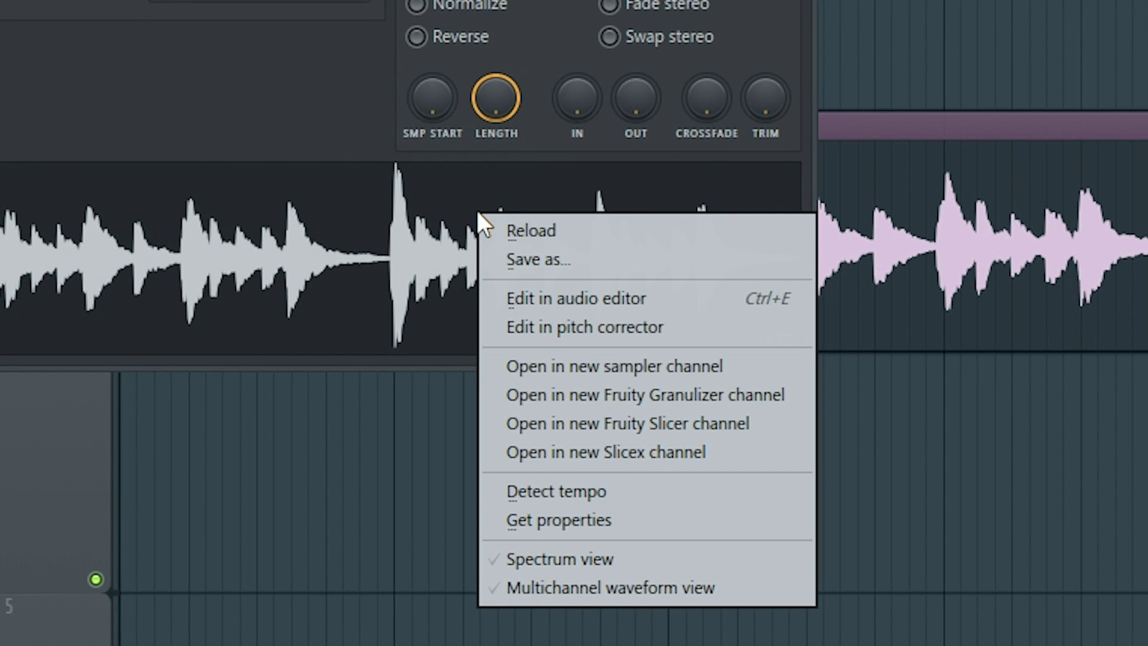
{"action": "left_click", "coordinate": [785, 420]}
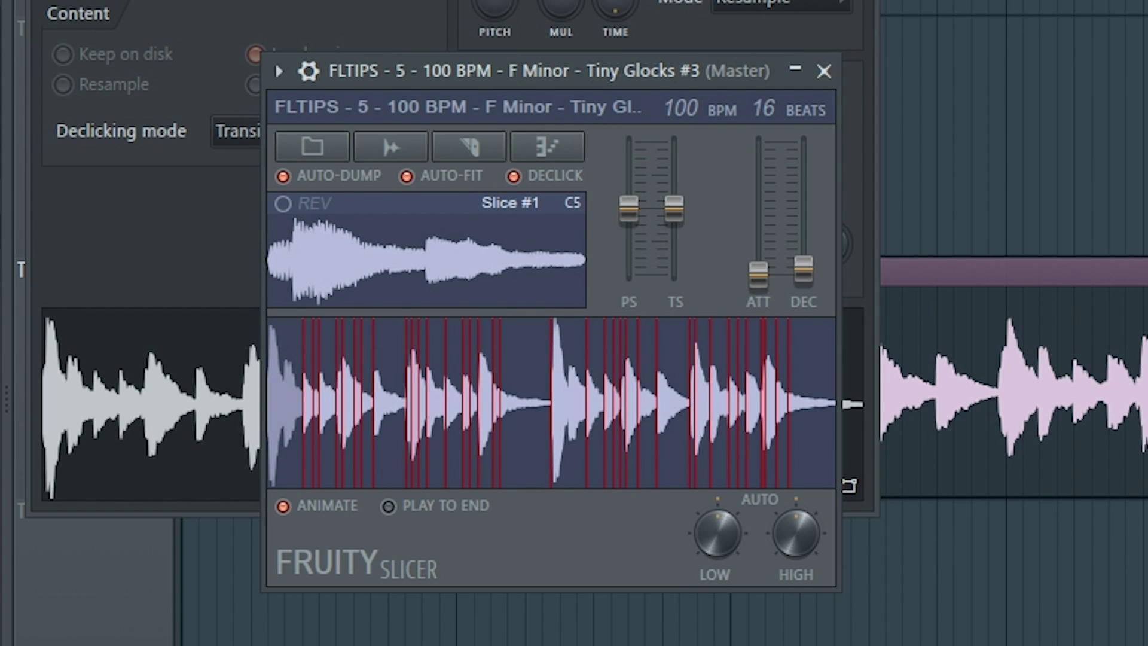
{"action": "left_click_drag", "start_coordinate": [630, 267], "coordinate": [631, 271]}
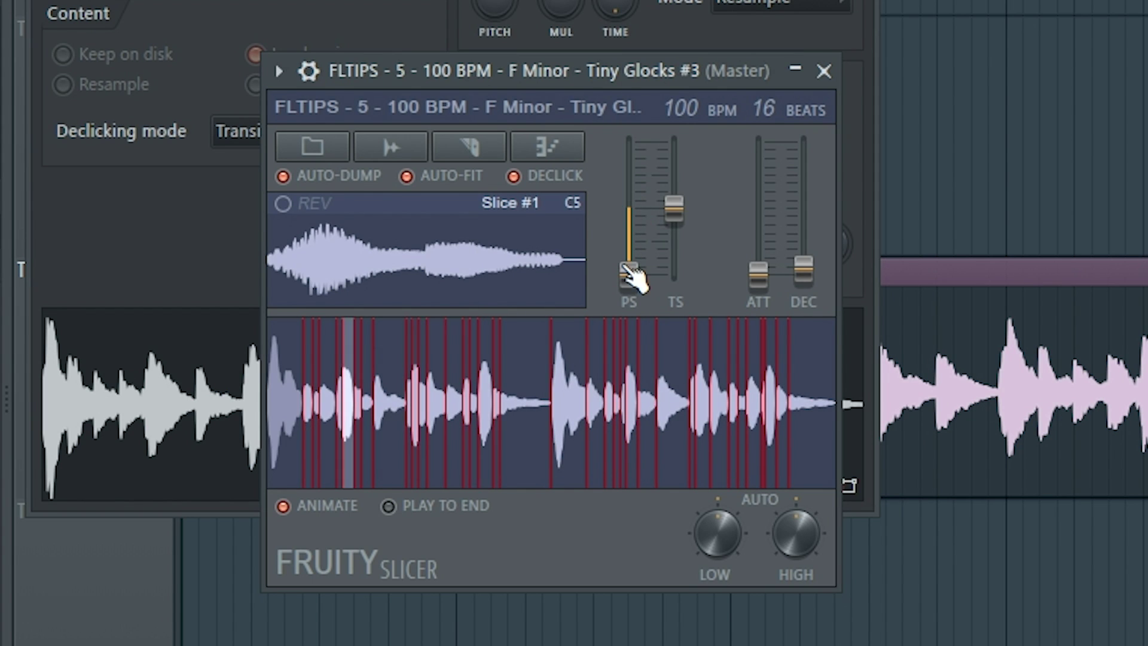
- Route the slicer channel to mixer insert 3 and add Fruity Delay 3 with the Ping pong preset
{"action": "left_click", "coordinate": [309, 72]}
{"action": "key", "text": "F9"}
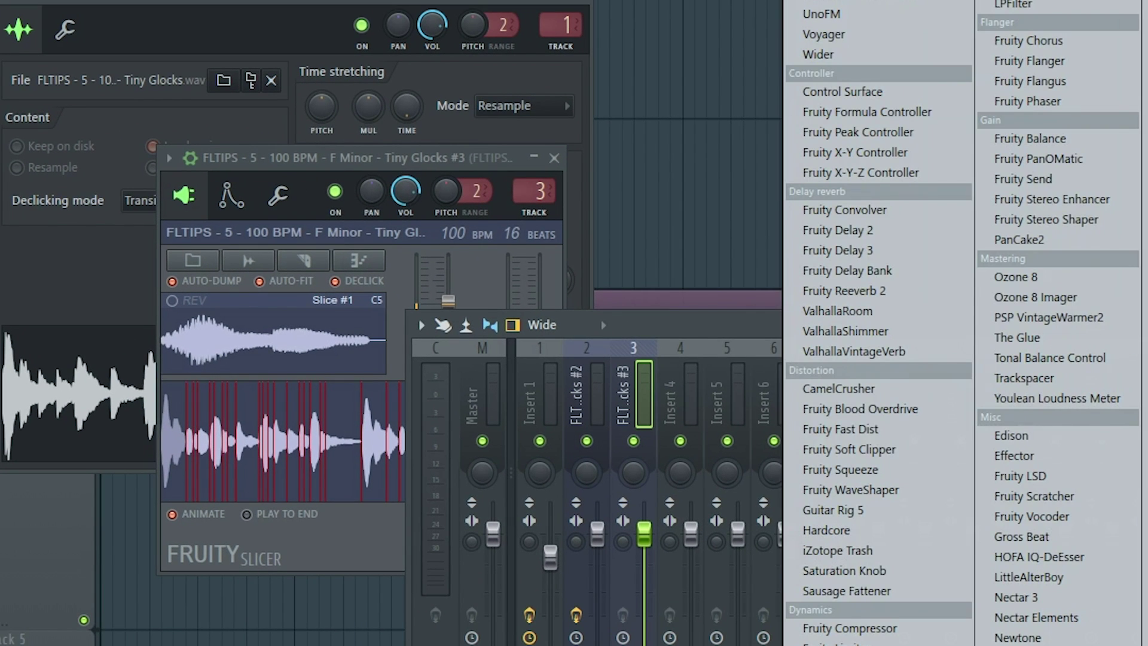
{"action": "left_click", "coordinate": [871, 263]}
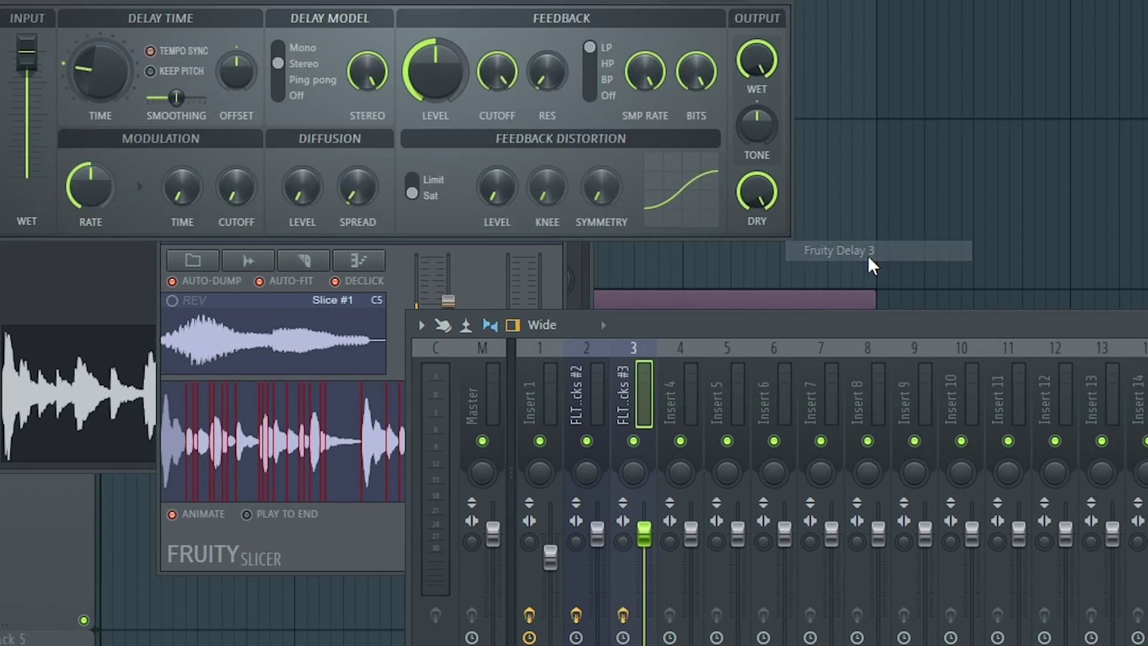
{"action": "left_click", "coordinate": [691, 0]}
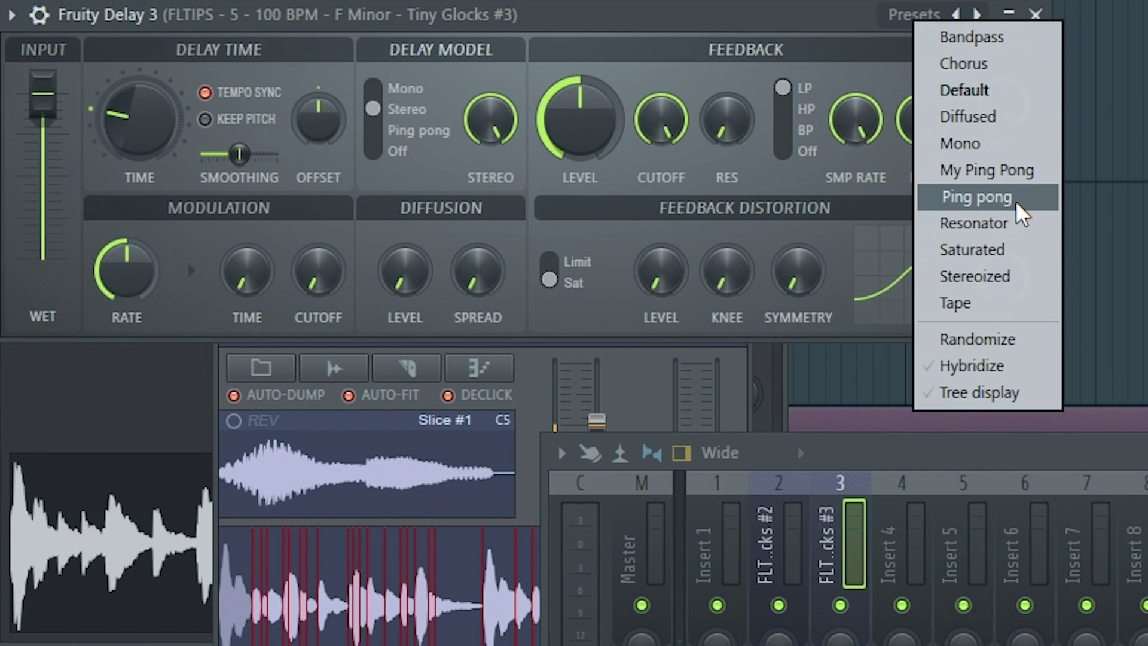
{"action": "left_click", "coordinate": [1016, 203]}
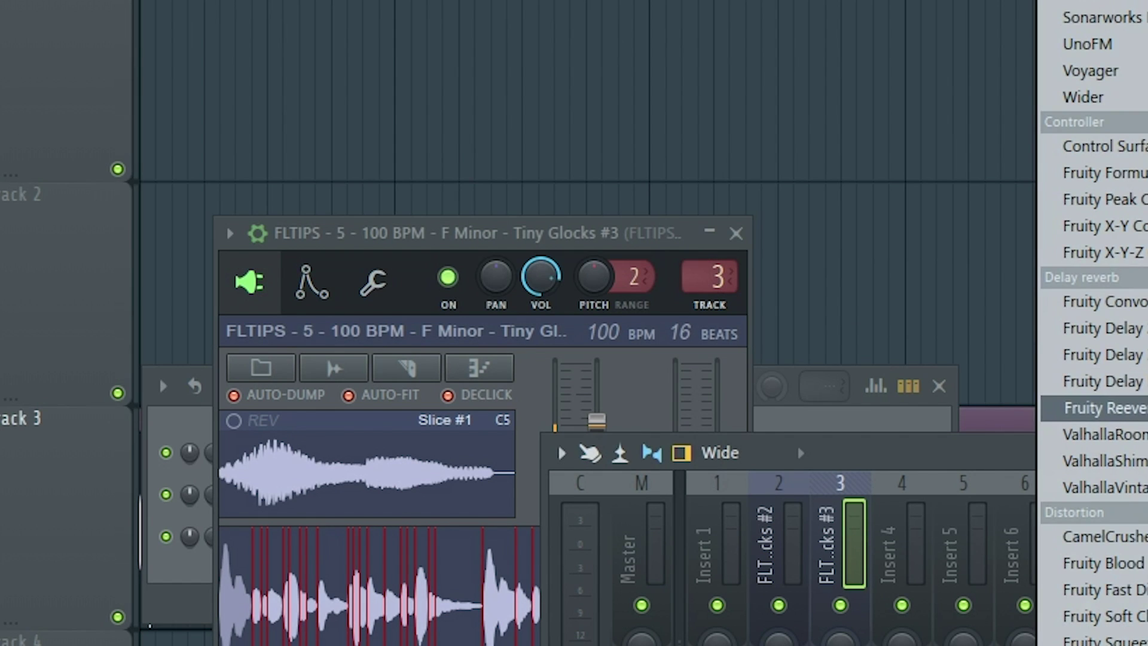
- Add Fruity Reeverb 2 with more wet, plus an EQ cutting lows below ~337 Hz and highs above ~3094 Hz
{"action": "left_click", "coordinate": [1095, 406]}
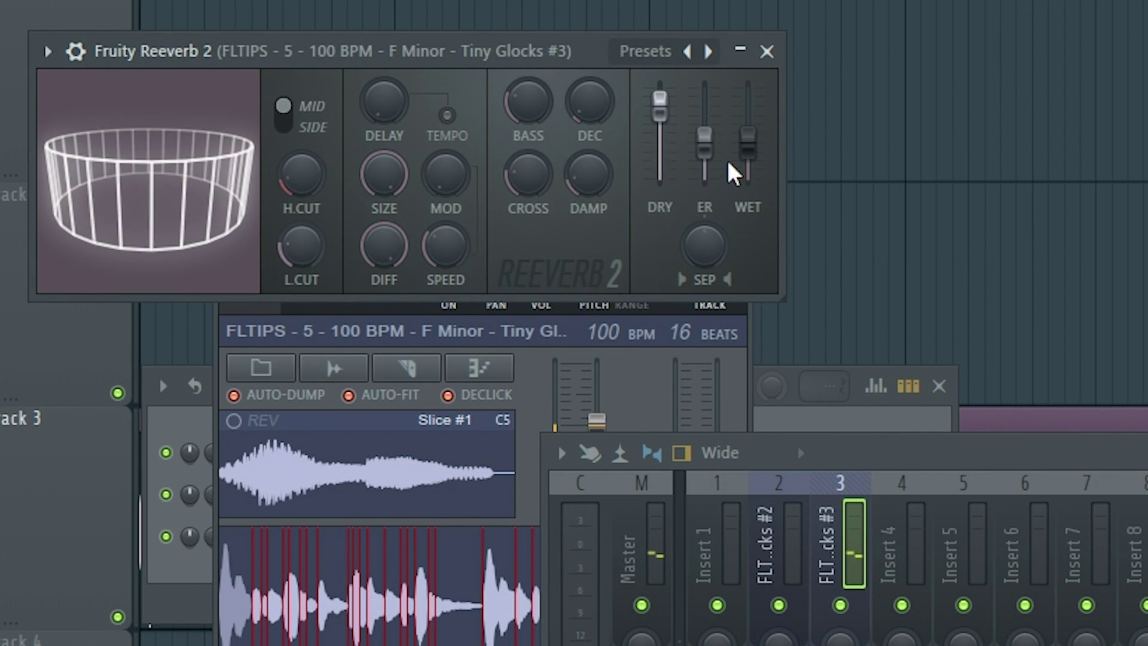
{"action": "left_click_drag", "start_coordinate": [748, 137], "coordinate": [748, 114]}
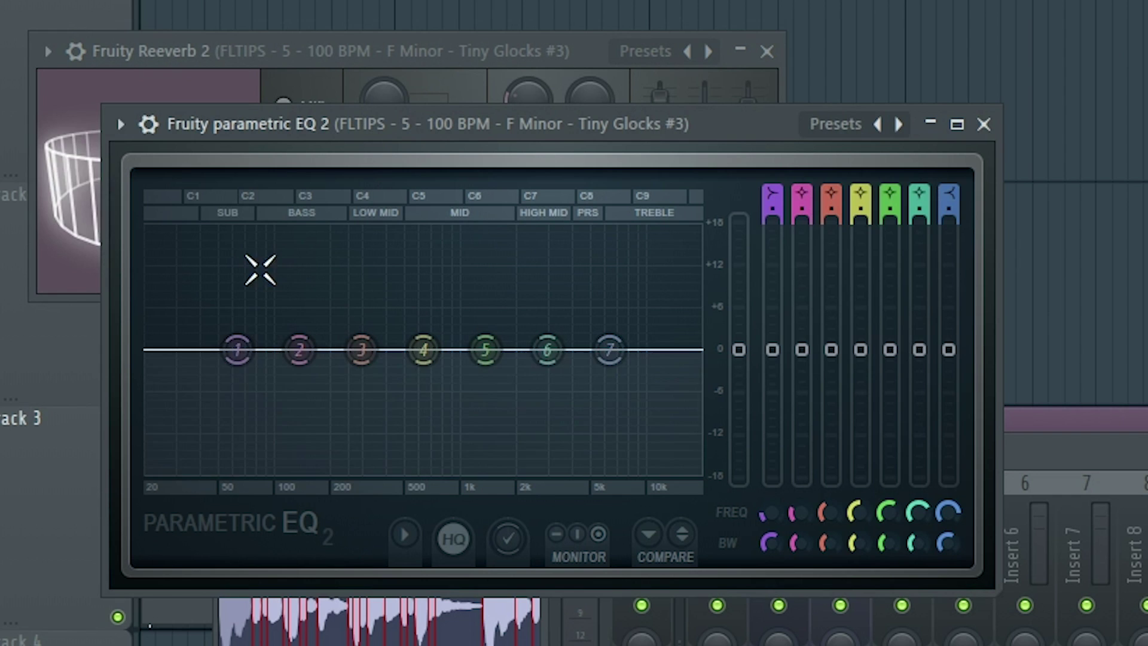
{"action": "left_click_drag", "start_coordinate": [236, 349], "coordinate": [304, 470]}
{"action": "left_click_drag", "start_coordinate": [610, 349], "coordinate": [549, 400]}
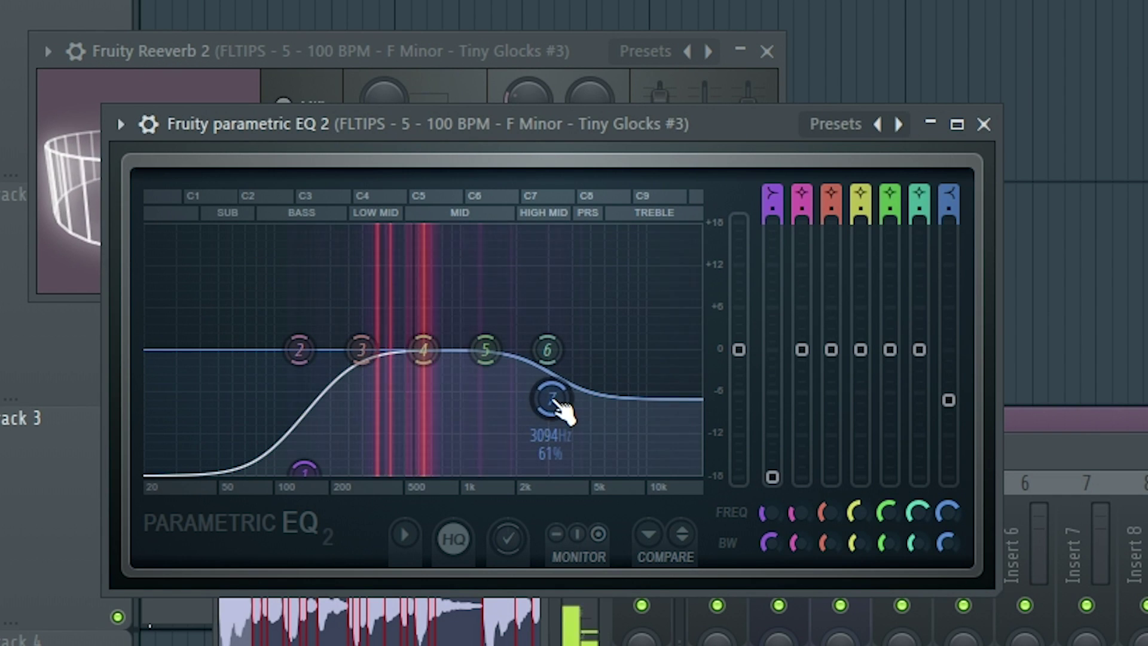
{"action": "left_click_drag", "start_coordinate": [304, 470], "coordinate": [372, 469]}
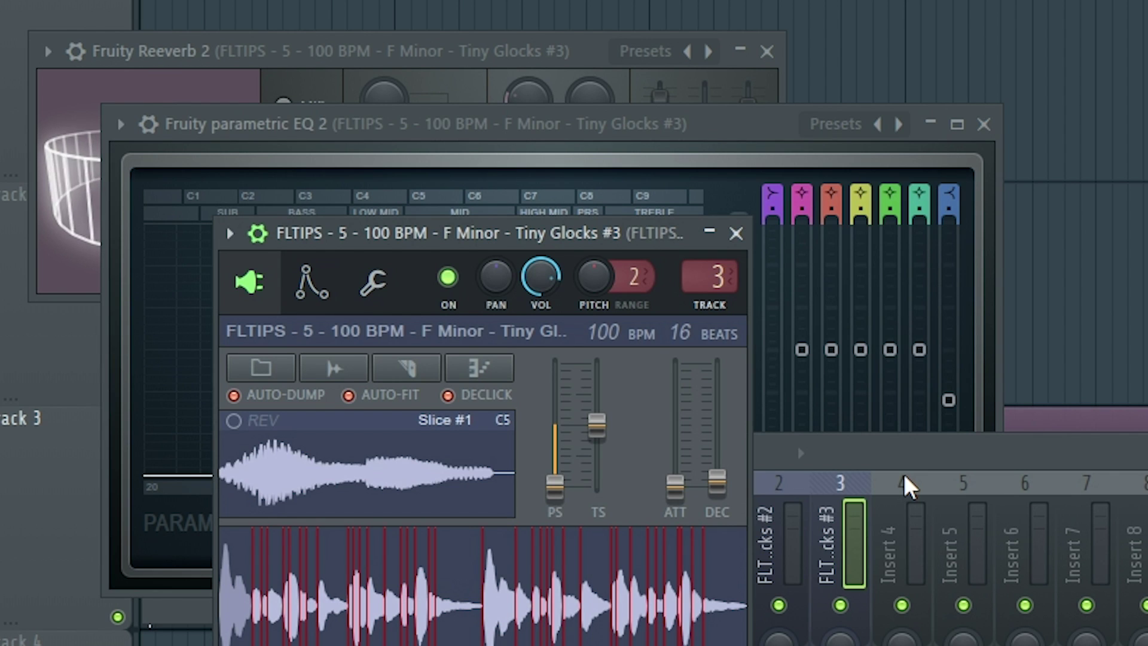
- Delete all slicer notes in the Piano roll and draw new Slice #1, #9 and two #7 notes
{"action": "key", "text": "F7"}
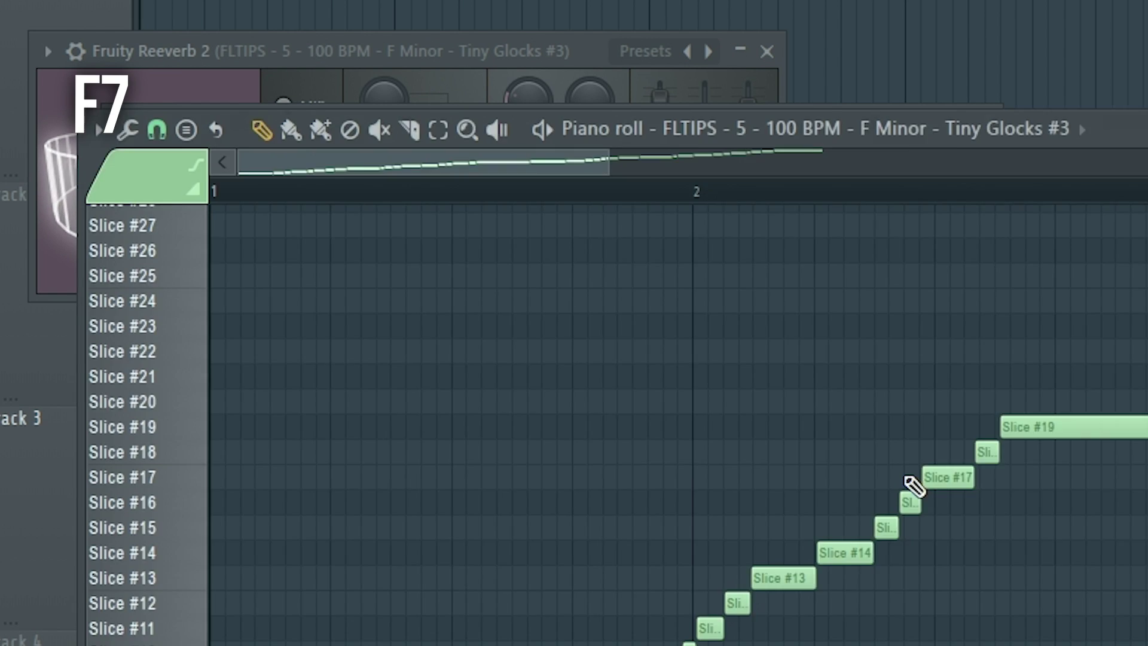
{"action": "scroll", "coordinate": [659, 238], "scroll_direction": "up", "scroll_amount": 2}
{"action": "key", "text": "ctrl+a"}
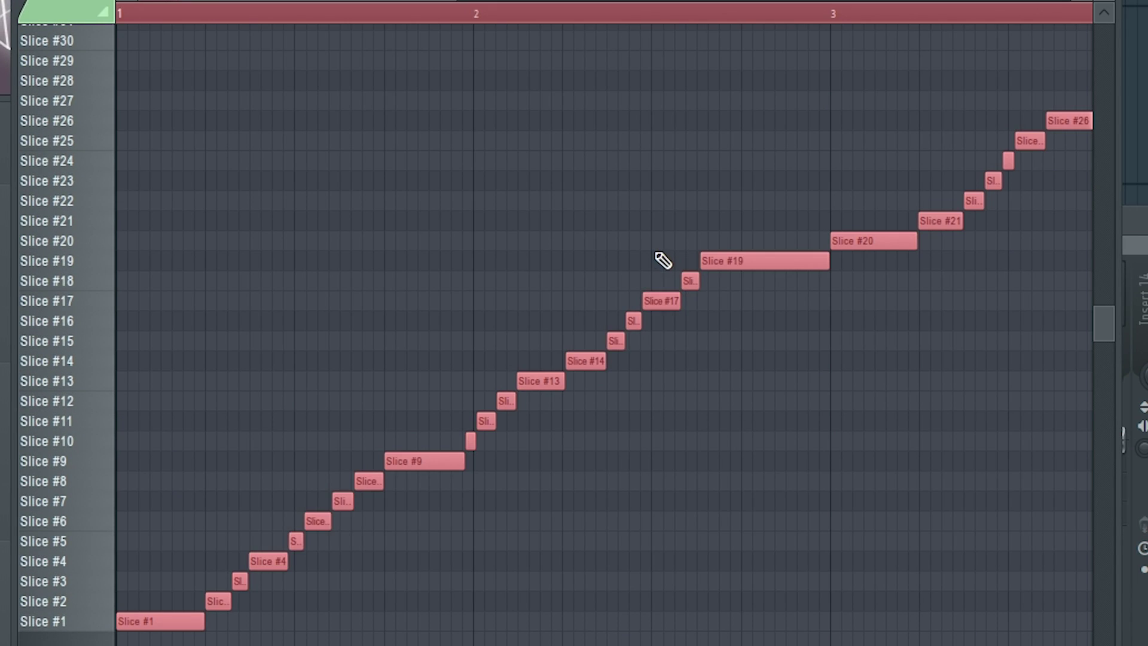
{"action": "key", "text": "Delete"}
{"action": "left_click", "coordinate": [137, 622]}
{"action": "left_click", "coordinate": [237, 461]}
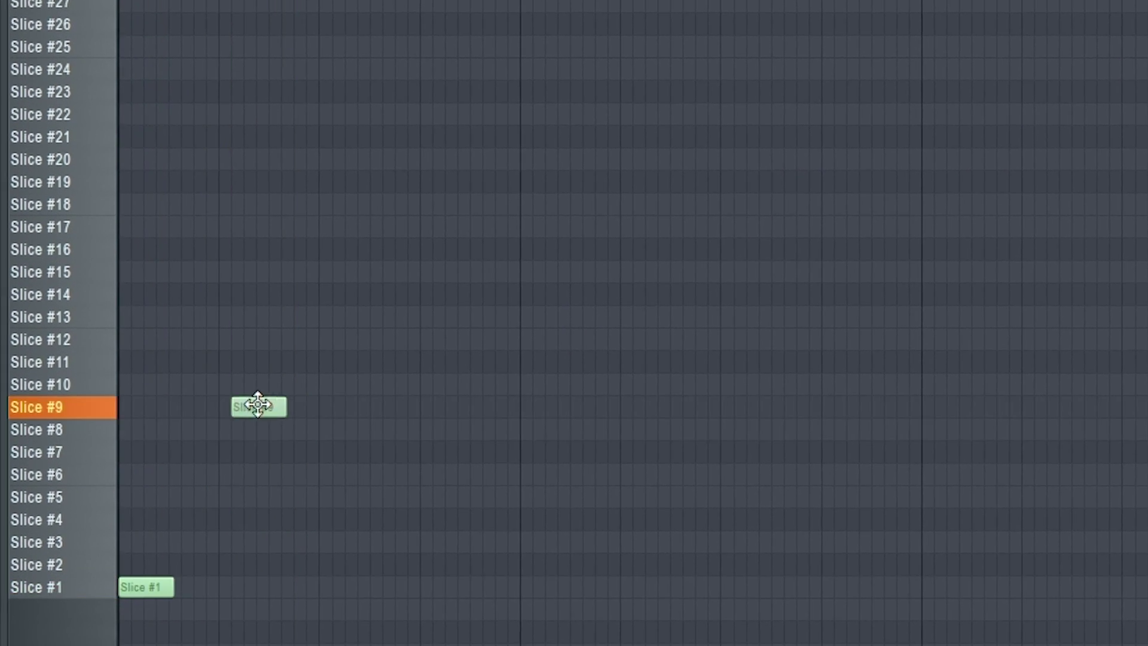
{"action": "left_click_drag", "start_coordinate": [237, 461], "coordinate": [414, 461]}
{"action": "left_click", "coordinate": [302, 502]}
{"action": "left_click", "coordinate": [347, 501]}
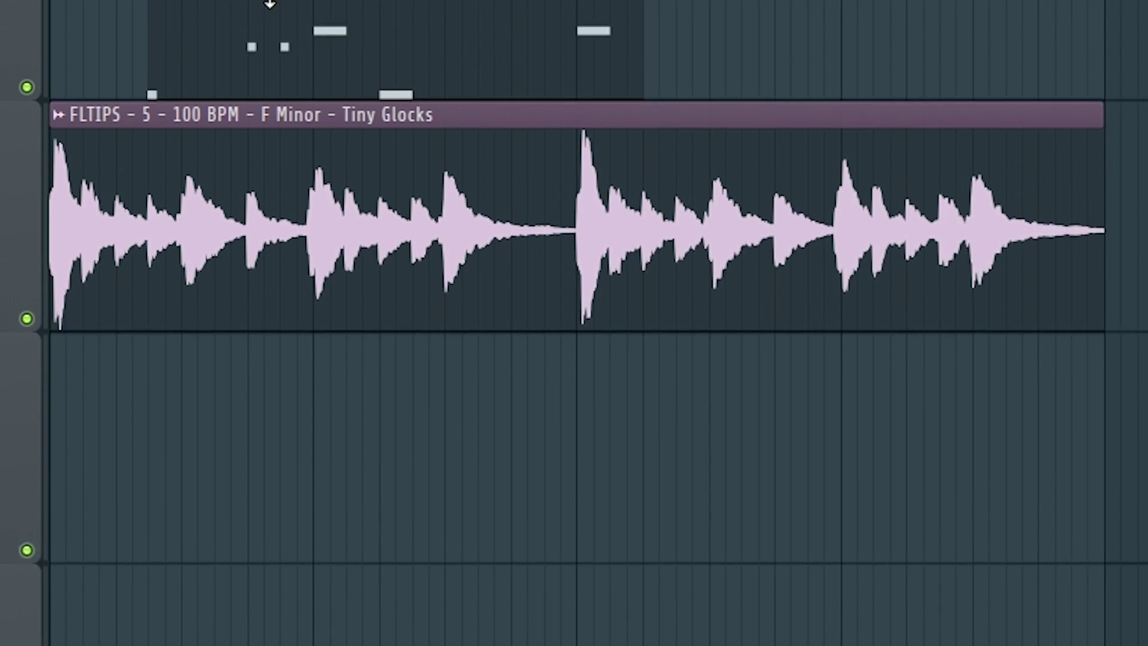
- Move the clips down one track, paint a second Pattern 2 clip, and play the arrangement
{"action": "left_click_drag", "start_coordinate": [269, 2], "coordinate": [233, 203]}
{"action": "left_click", "coordinate": [746, 152]}
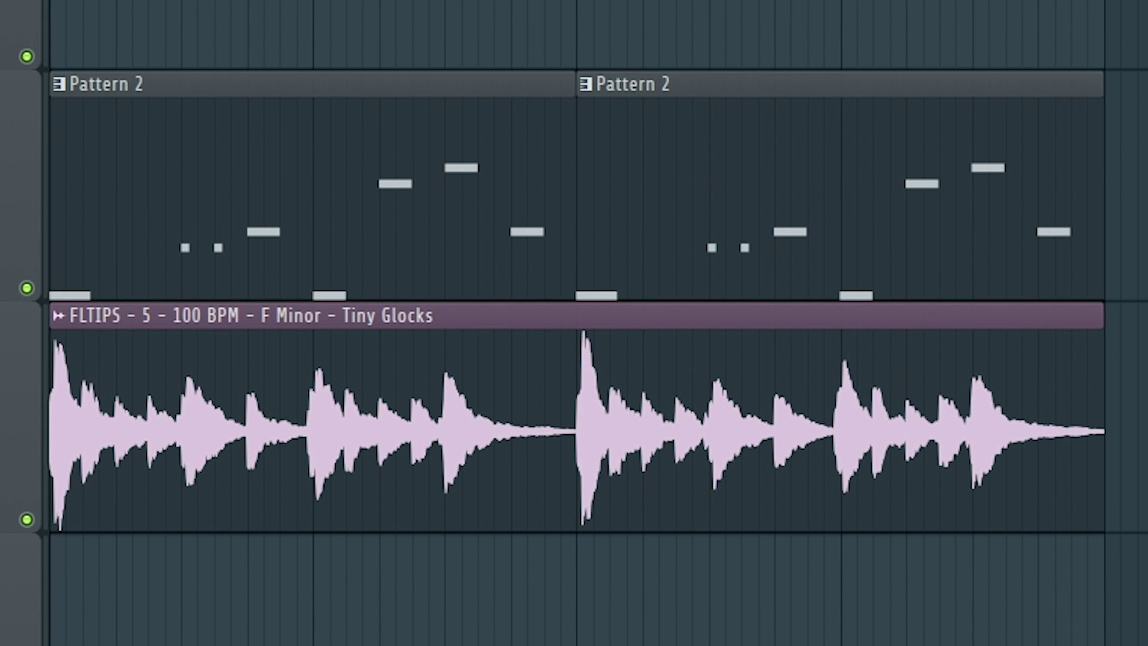
{"action": "key", "text": "space"}
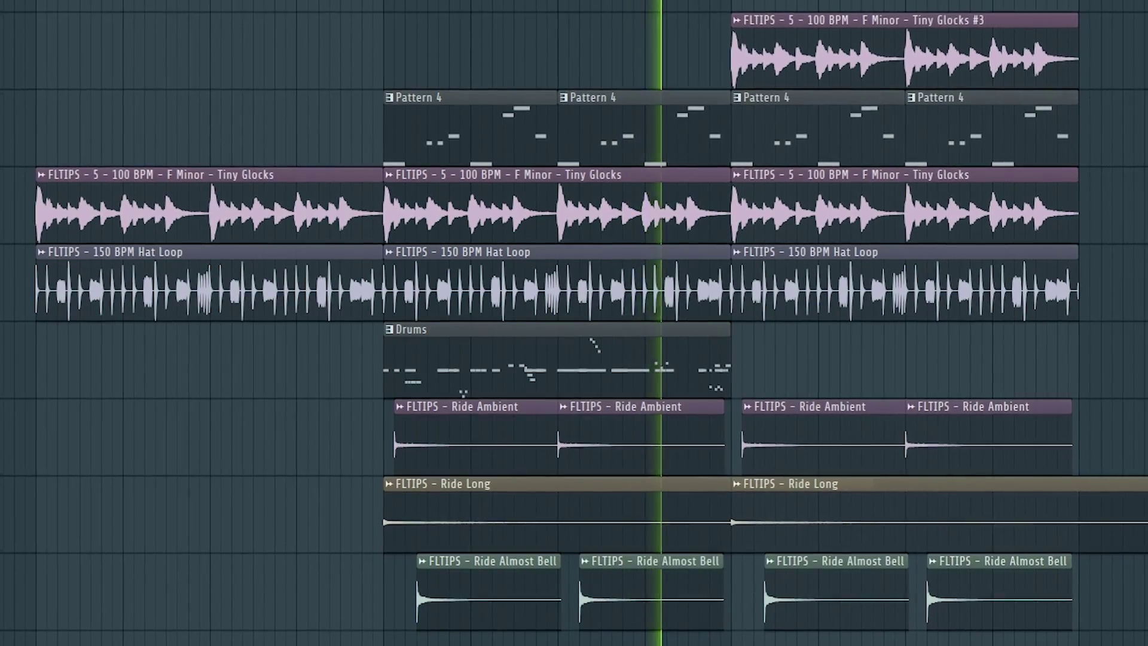
{"action": "key", "text": "space"}
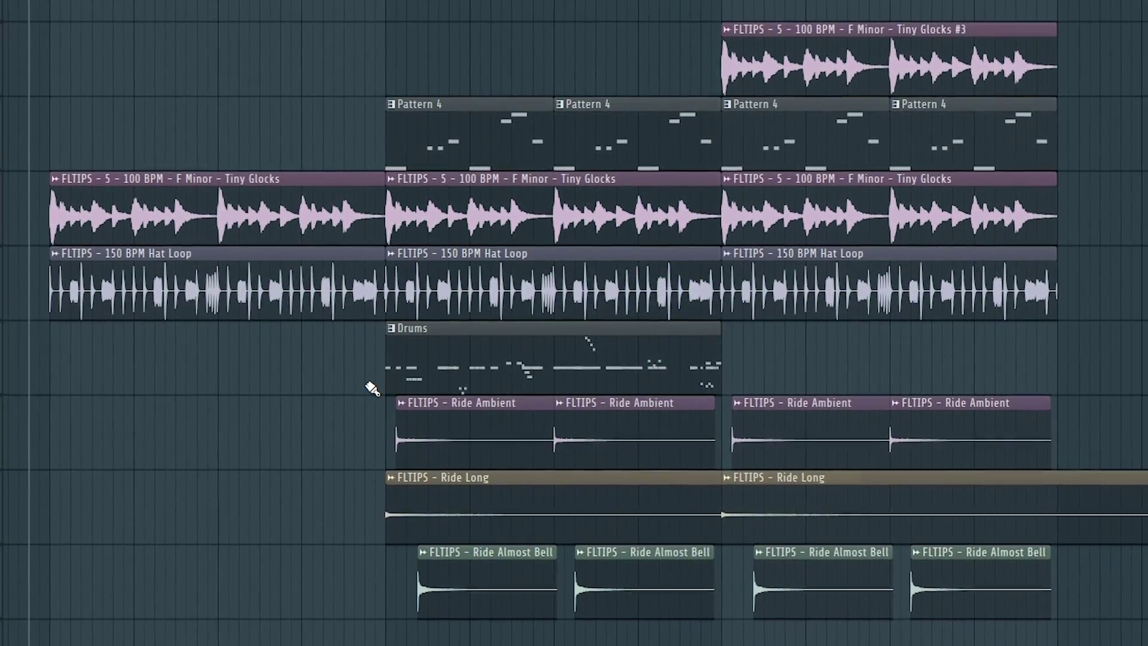